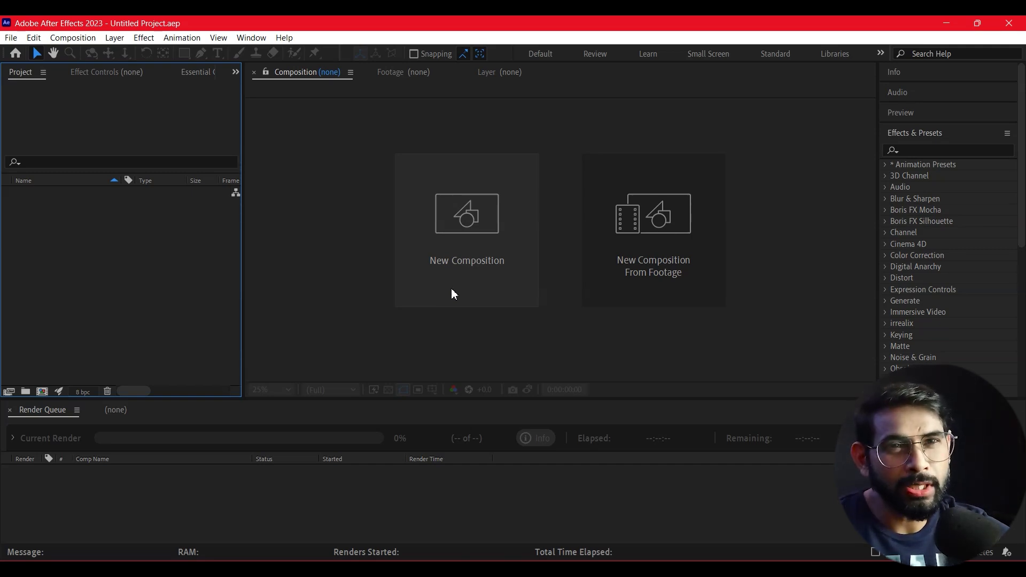
- Create a new 1920×1080 composition at 25 fps lasting 0:00:10:01
left_click(471, 252)
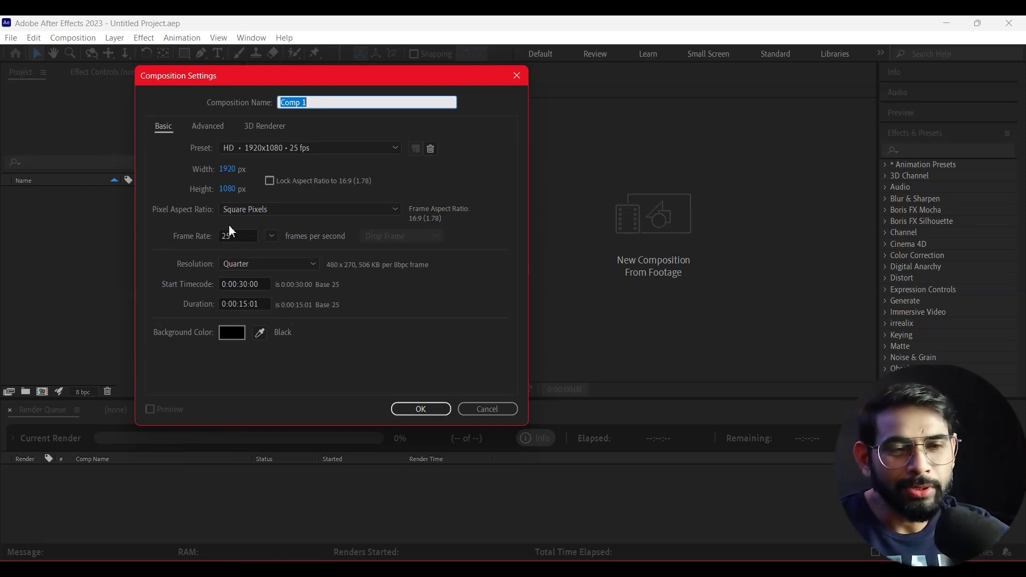
left_click(245, 235)
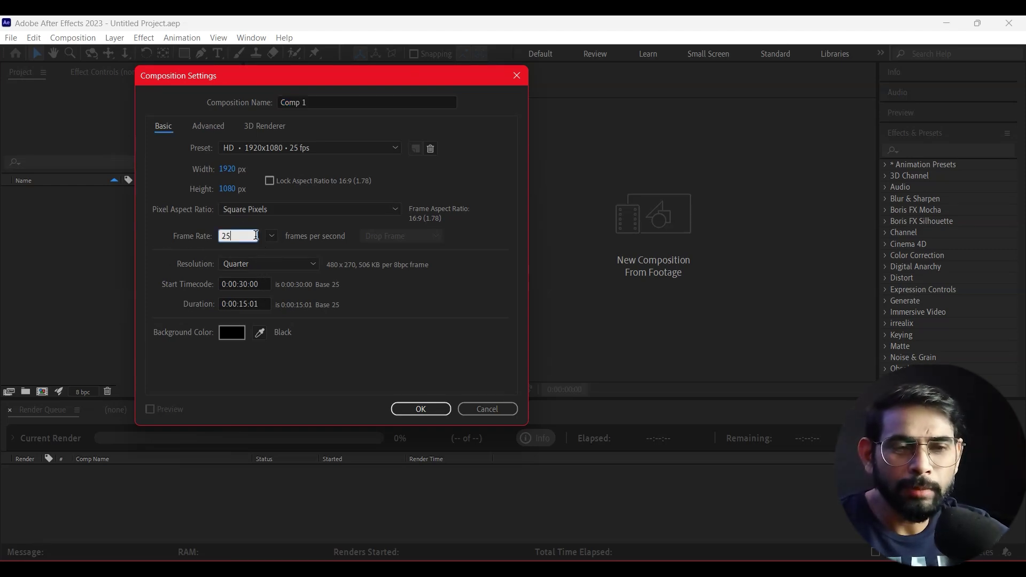
left_click(272, 236)
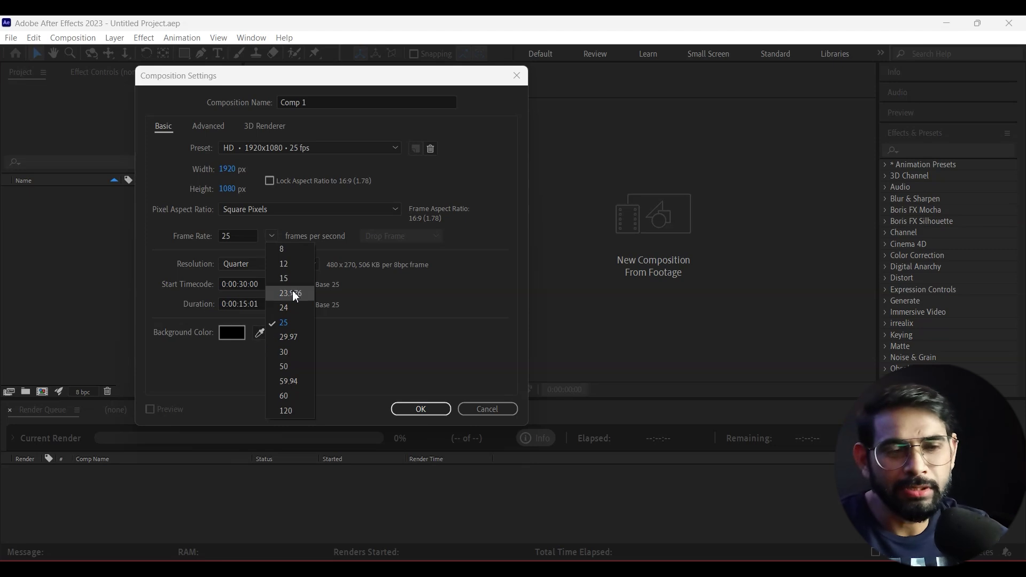
left_click(295, 324)
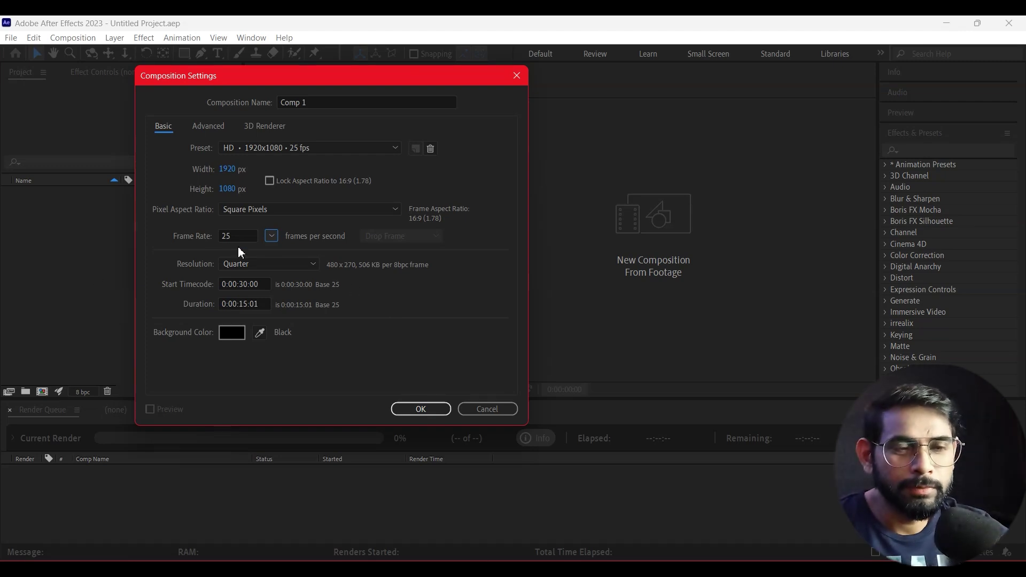
left_click(244, 305)
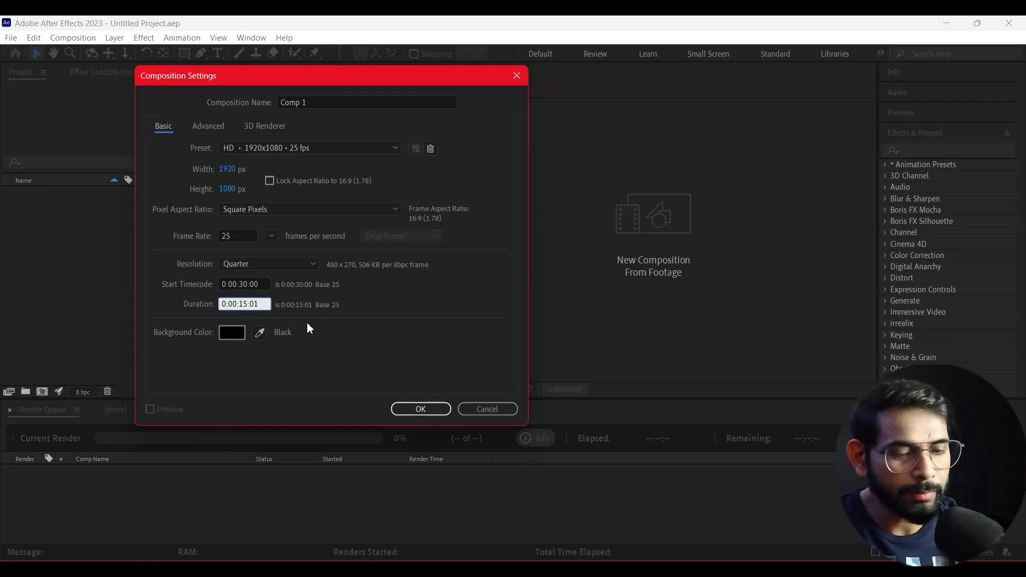
type("10")
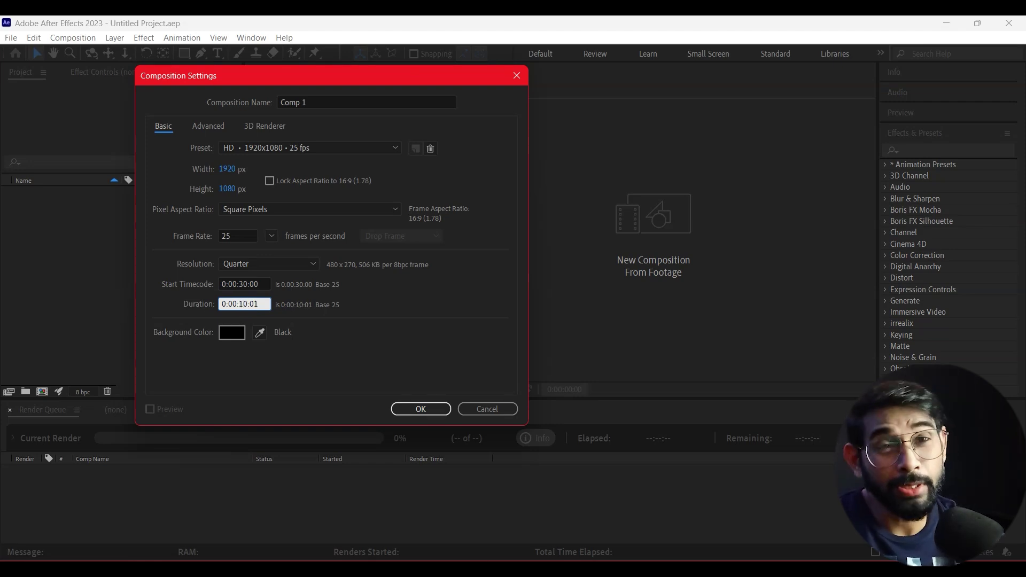
left_click(416, 411)
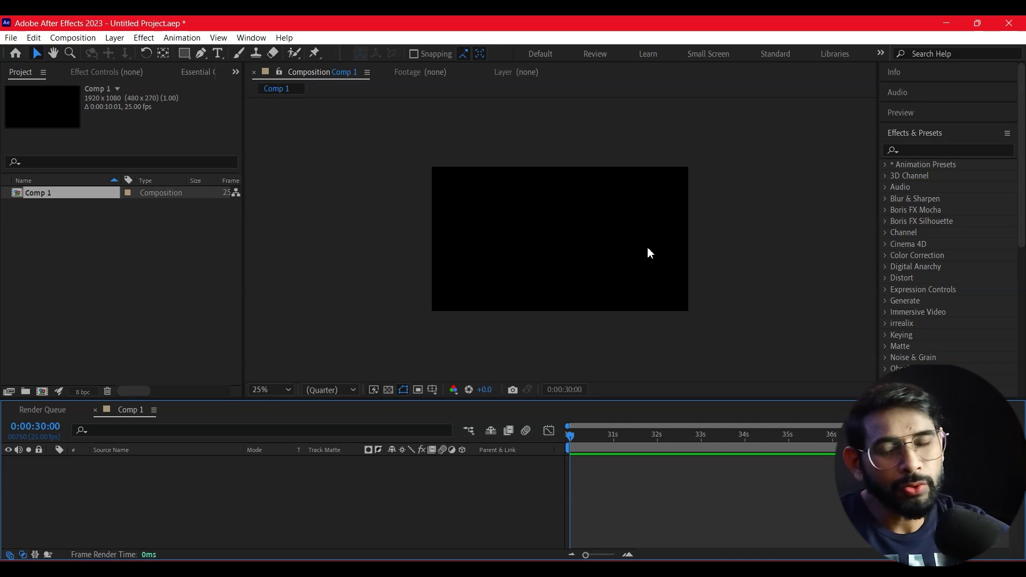
- Add a full-frame solid layer coloured a bright, saturated royal blue
right_click(200, 489)
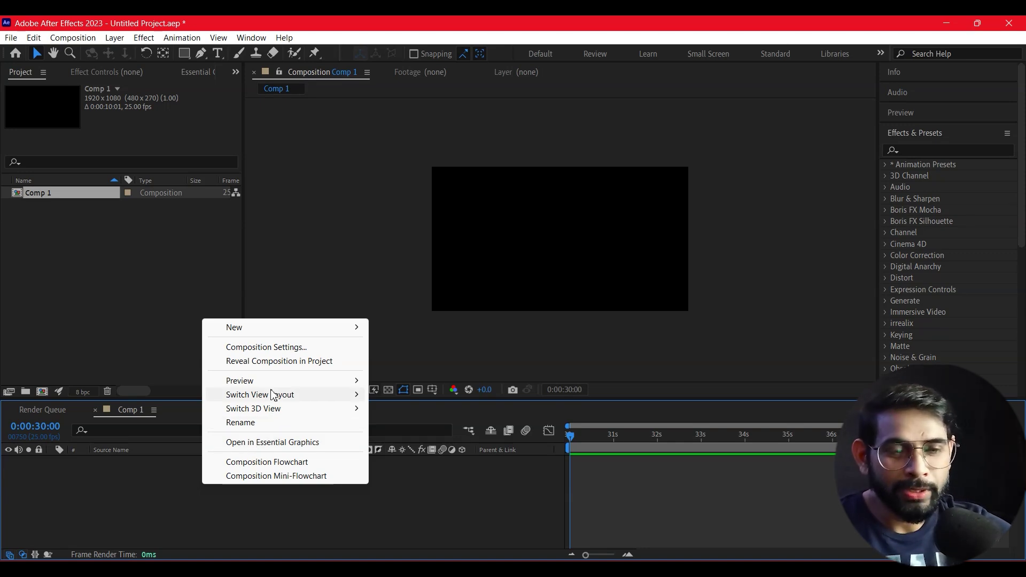
mouse_move(320, 327)
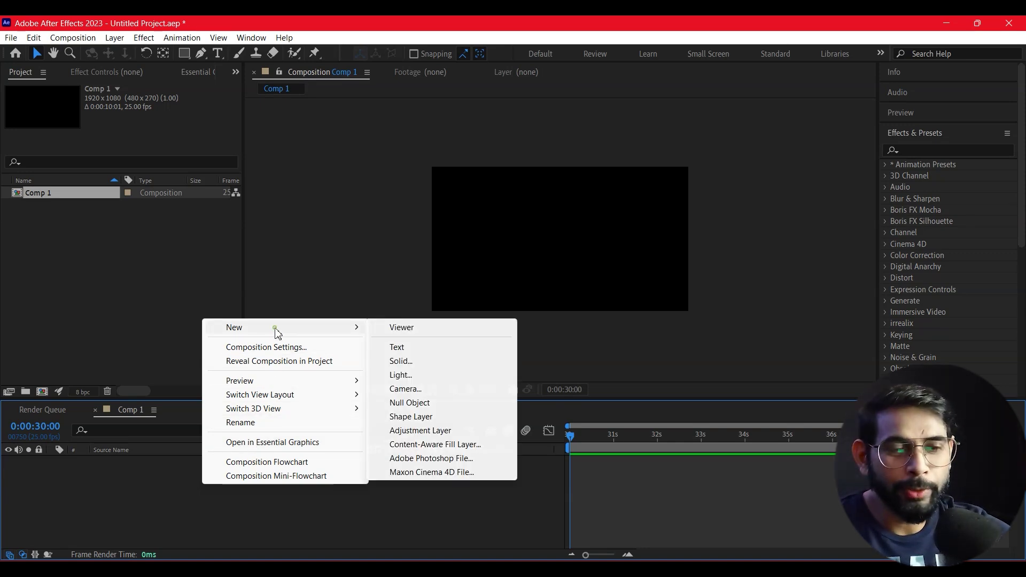
left_click(414, 362)
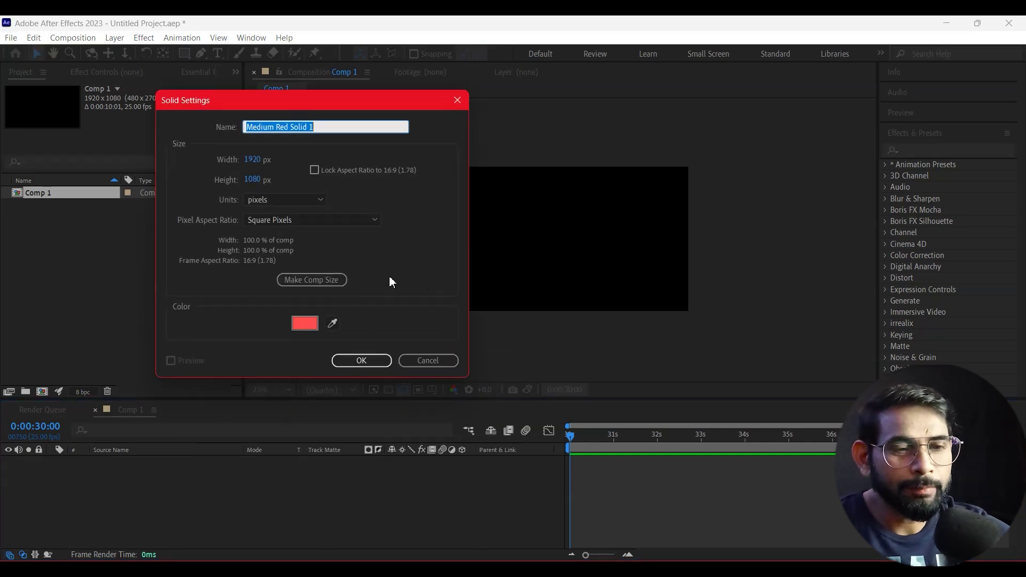
left_click(304, 324)
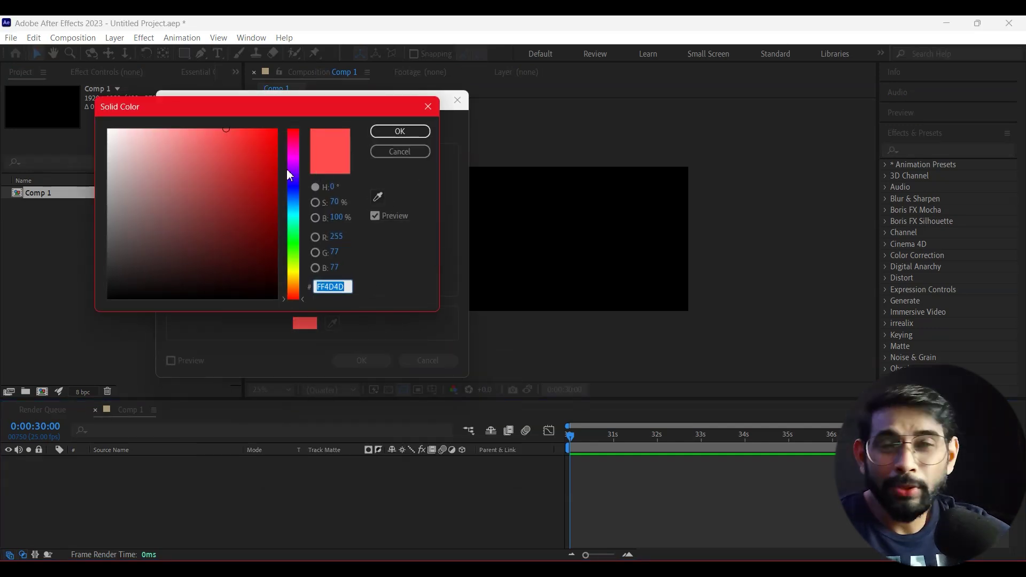
left_click_drag(293, 268, 287, 287)
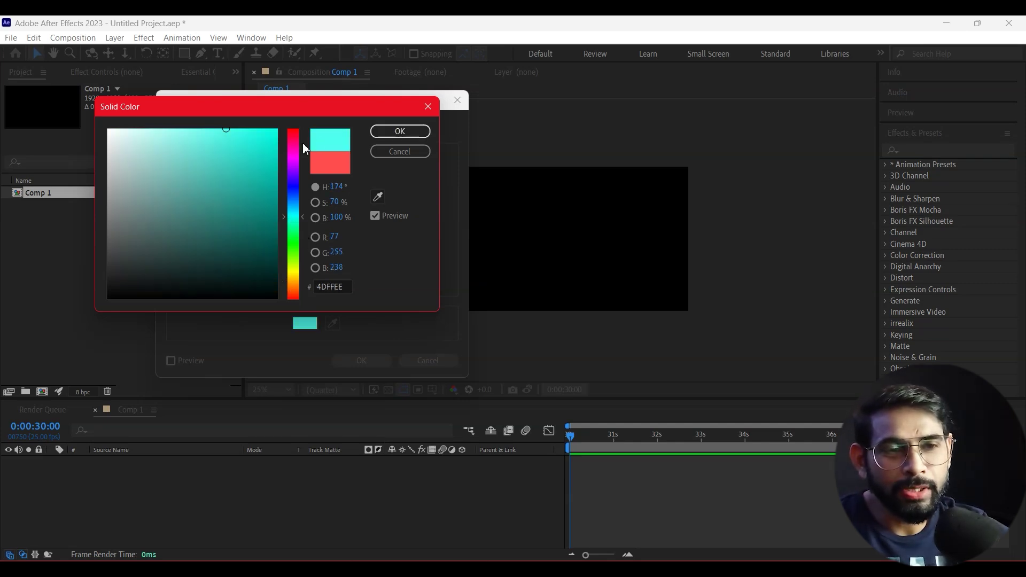
mouse_move(256, 143)
left_mouse_down()
mouse_move(220, 202)
mouse_move(238, 200)
left_mouse_up()
left_click_drag(304, 223, 299, 204)
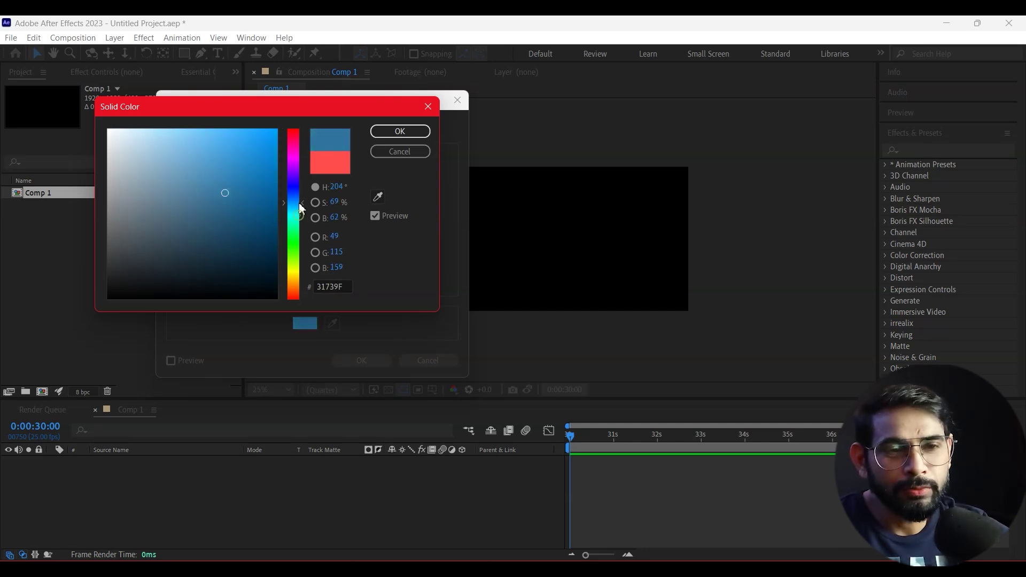
left_click_drag(225, 193, 278, 129)
left_click(400, 131)
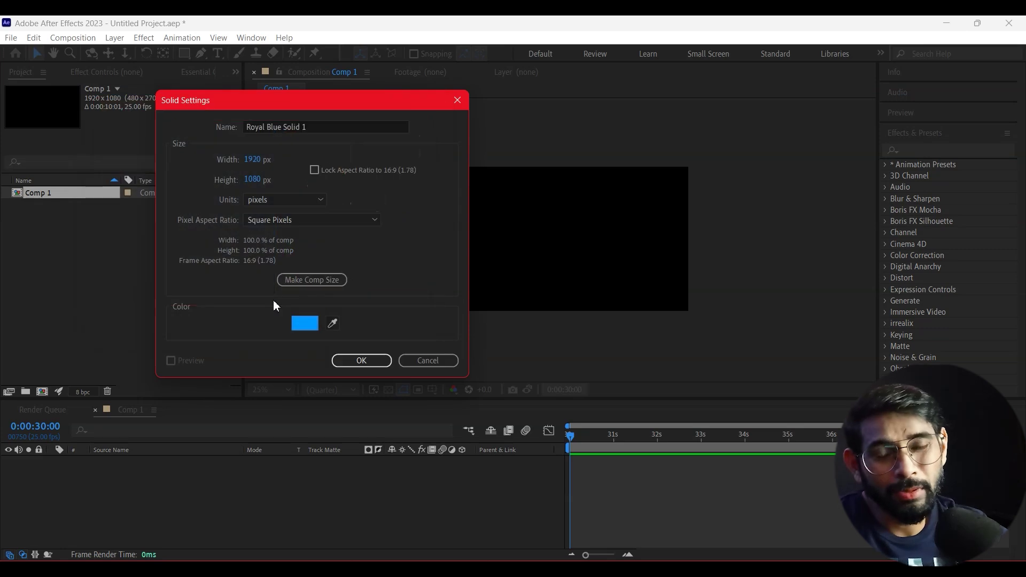
left_click(362, 360)
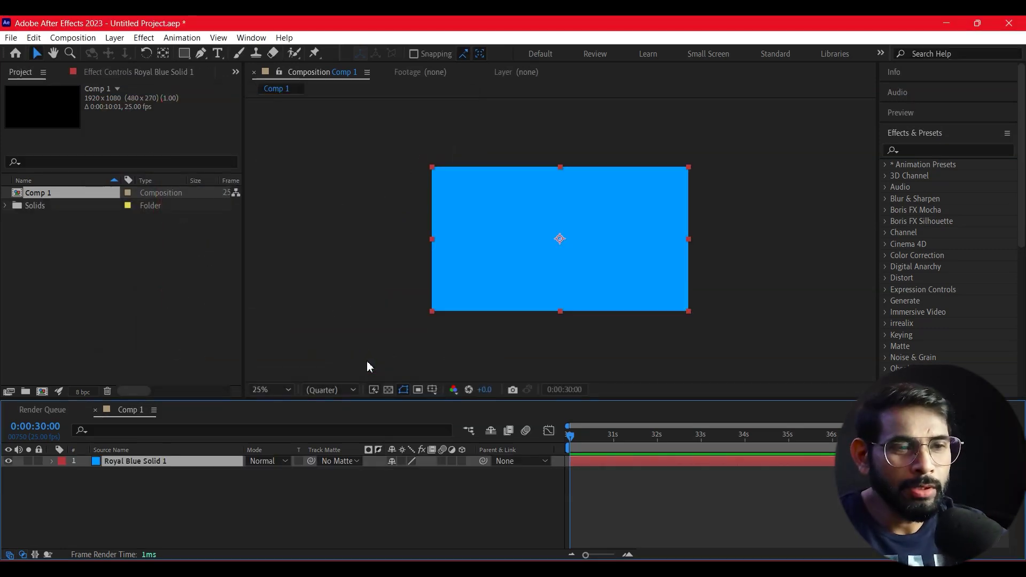
left_click(729, 261)
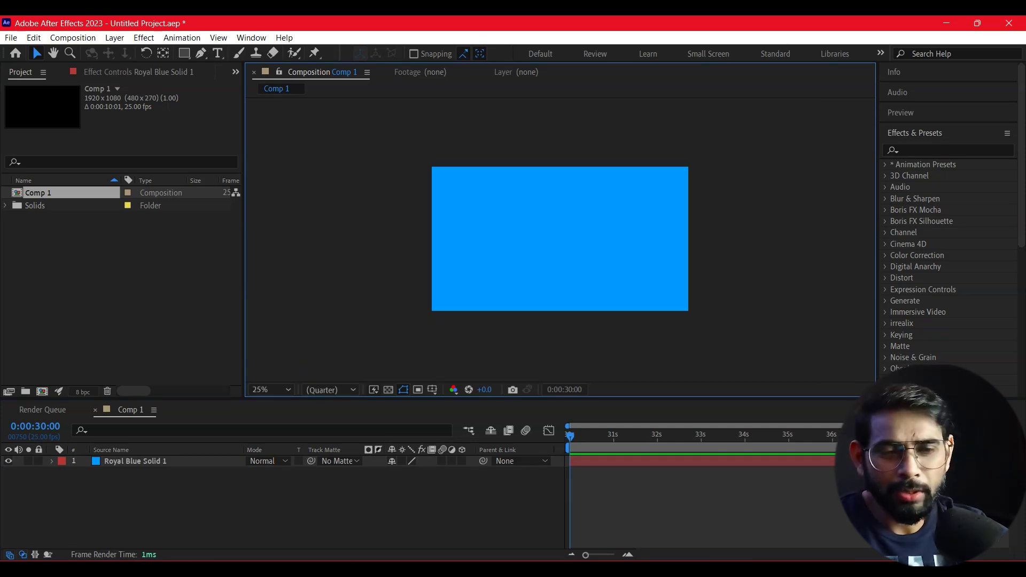
- Lock the blue solid and add a white text layer reading 'Dreamct' above it
left_click(38, 461)
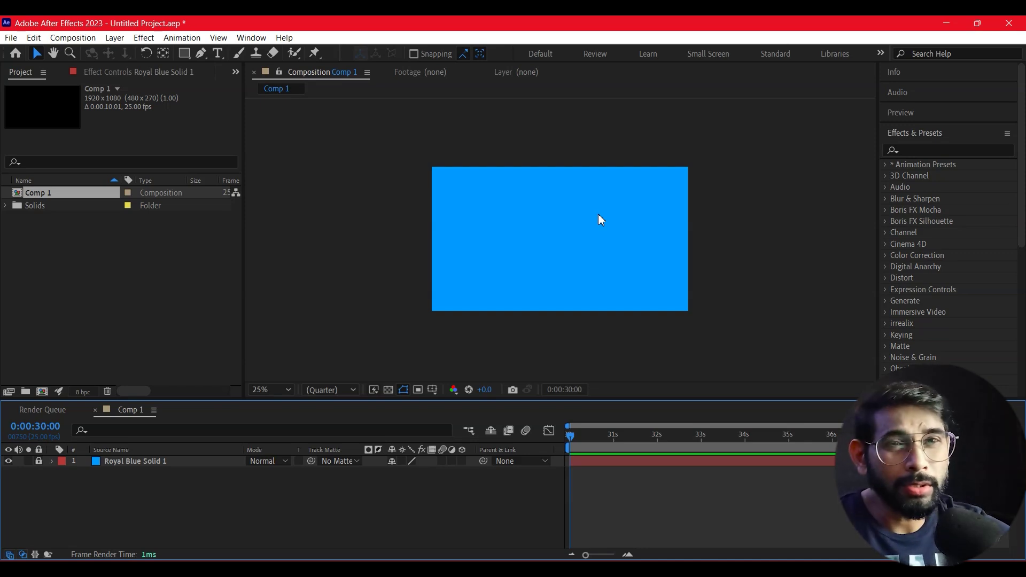
left_click(383, 300)
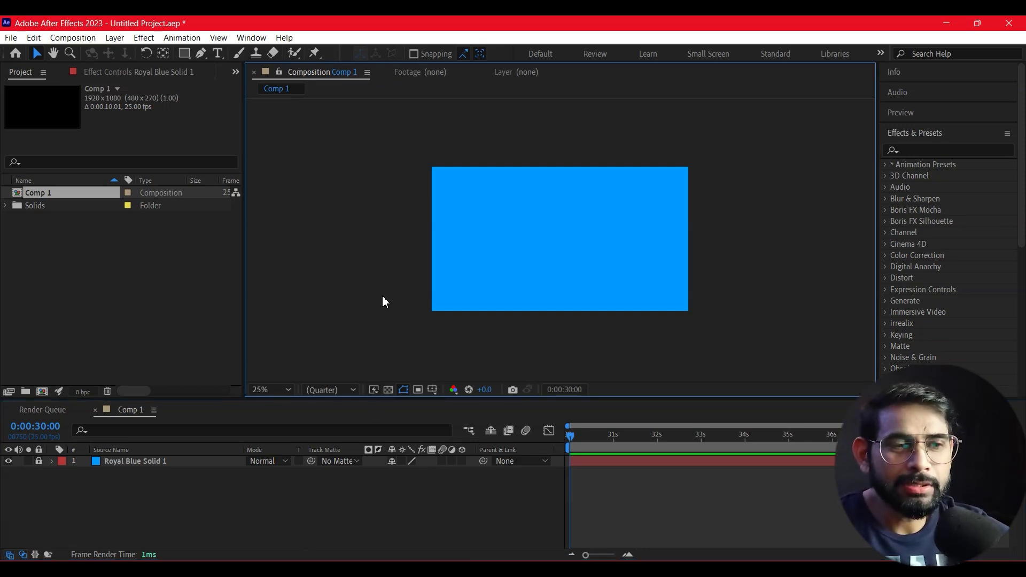
left_click(218, 54)
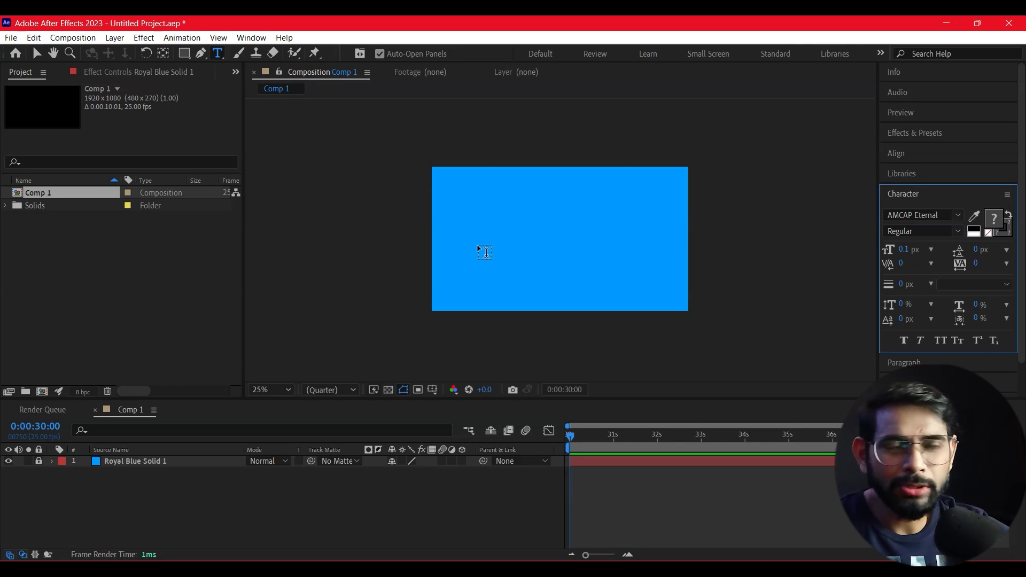
left_click(478, 249)
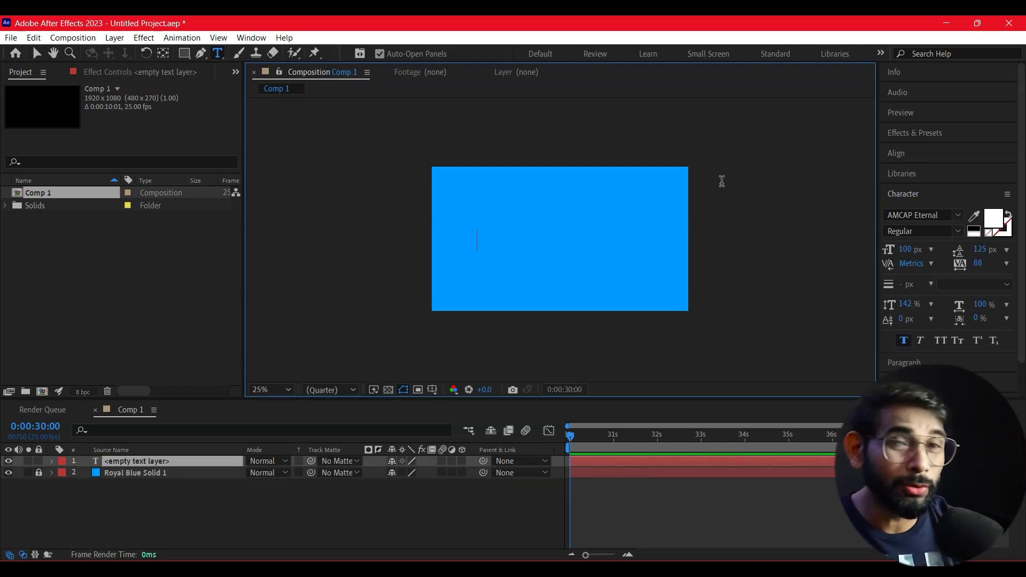
type("Dream")
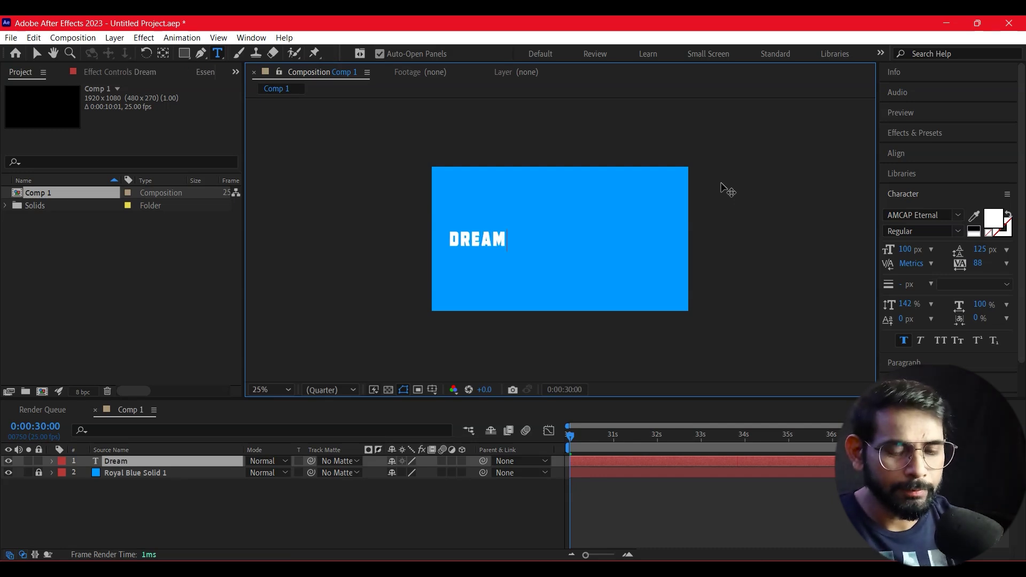
type("ct")
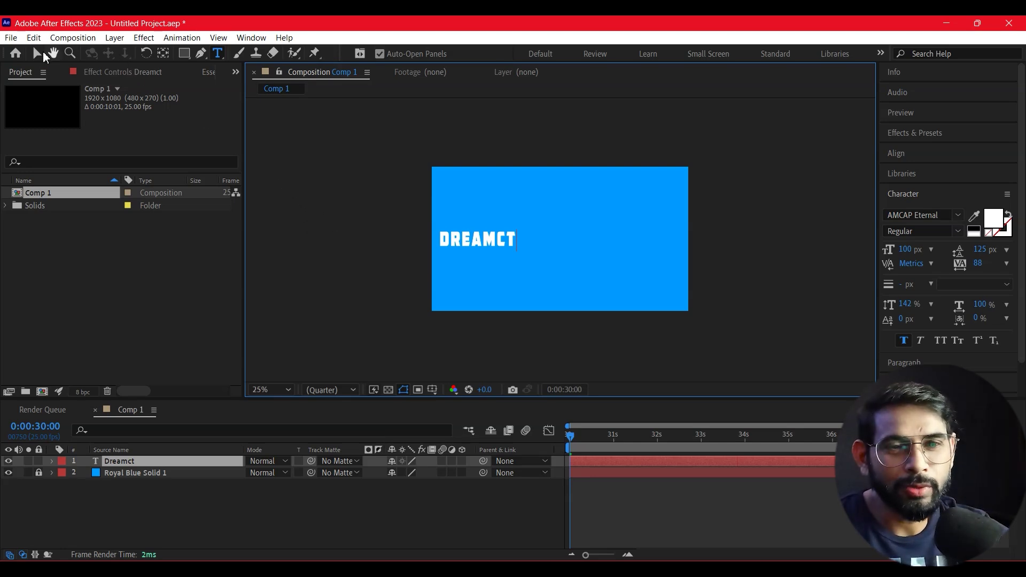
left_click(38, 54)
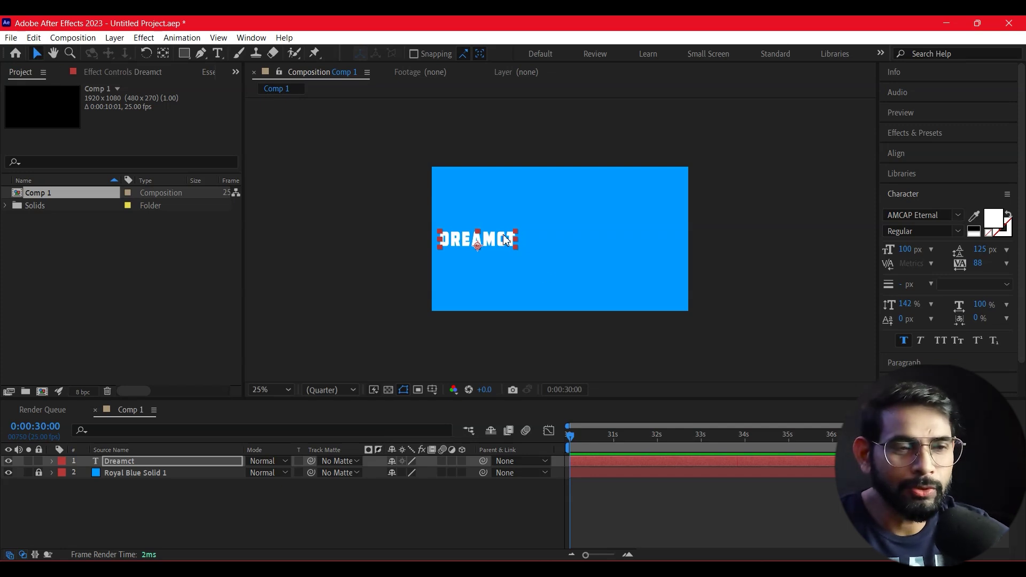
- Centre the Dreamct text horizontally and vertically in the composition and zoom to 50%
left_click_drag(506, 239, 572, 234)
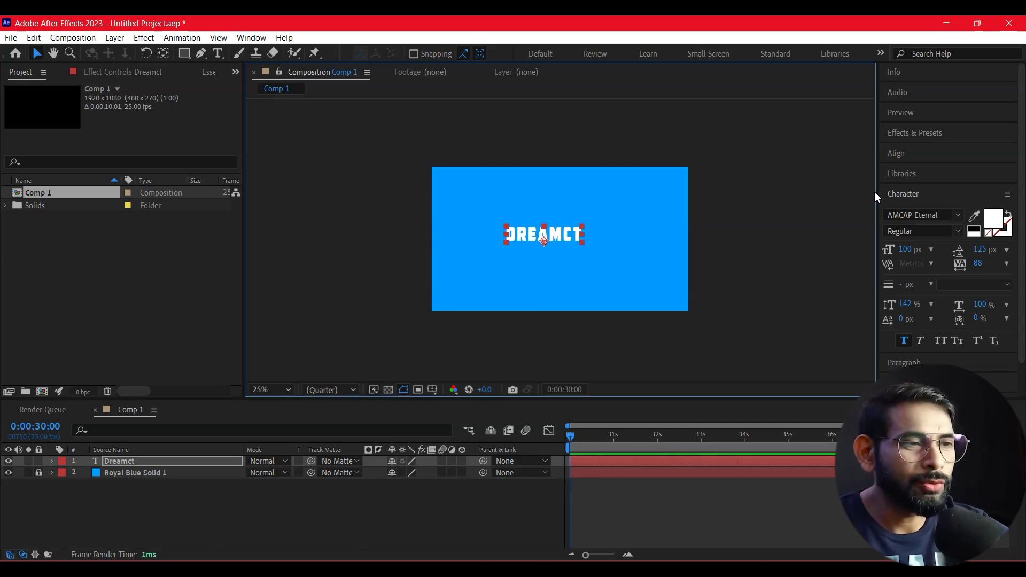
left_click(933, 156)
left_click(915, 186)
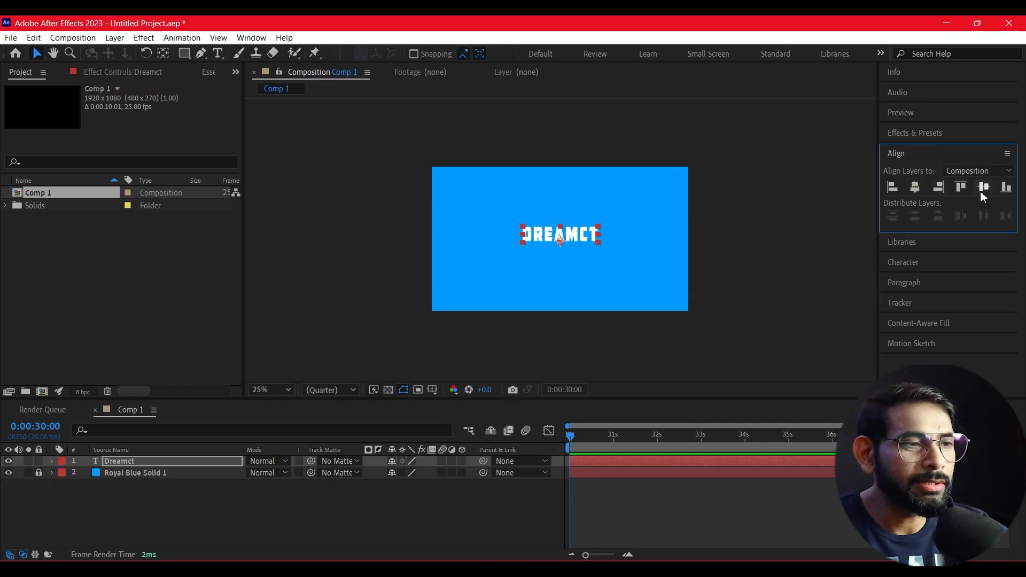
left_click(983, 186)
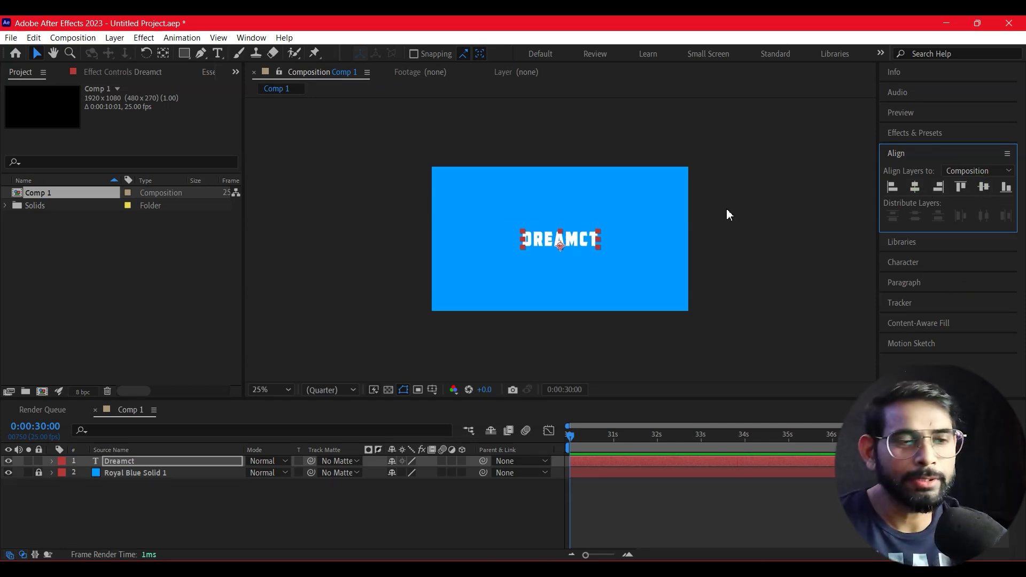
key("period")
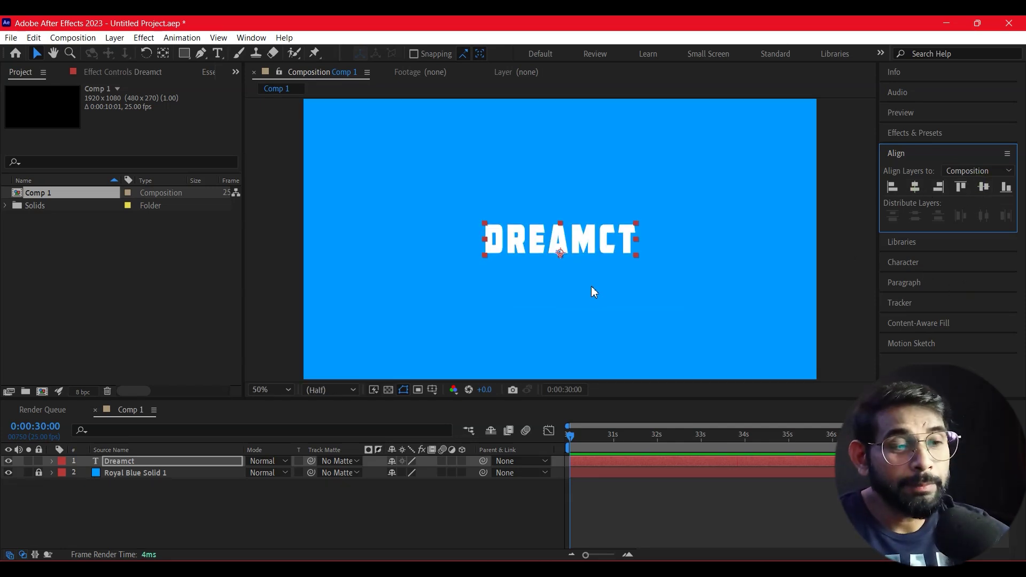
left_click(697, 245)
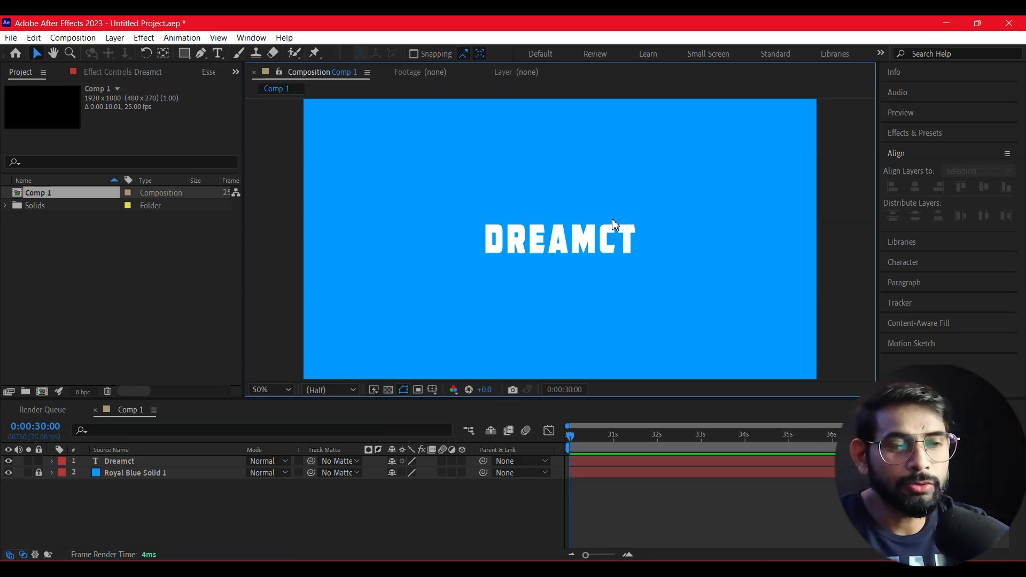
left_click(576, 244)
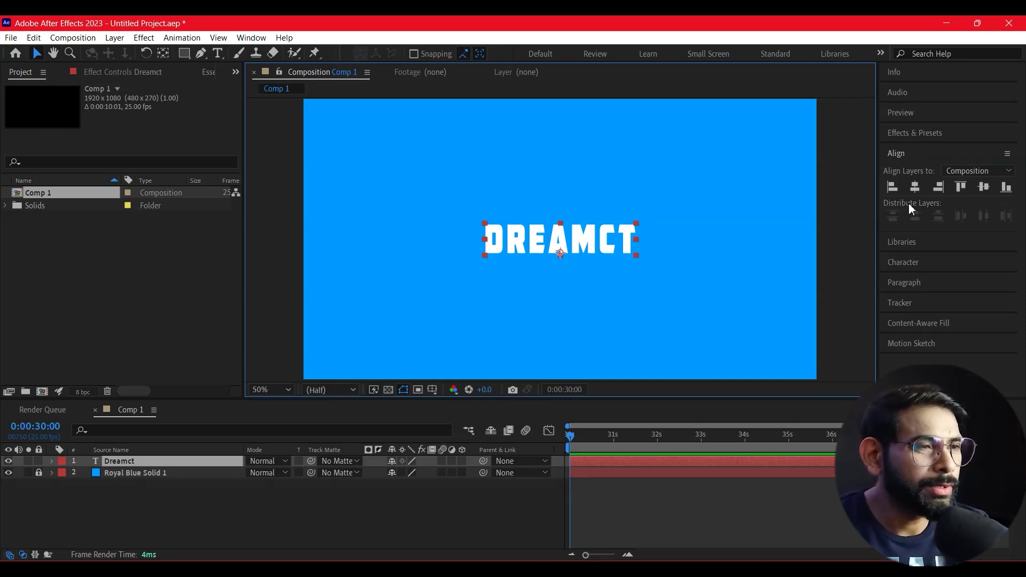
- Set the Dreamct text in the Advertising Script Bold font and start entering a size of 200
double_click(560, 239)
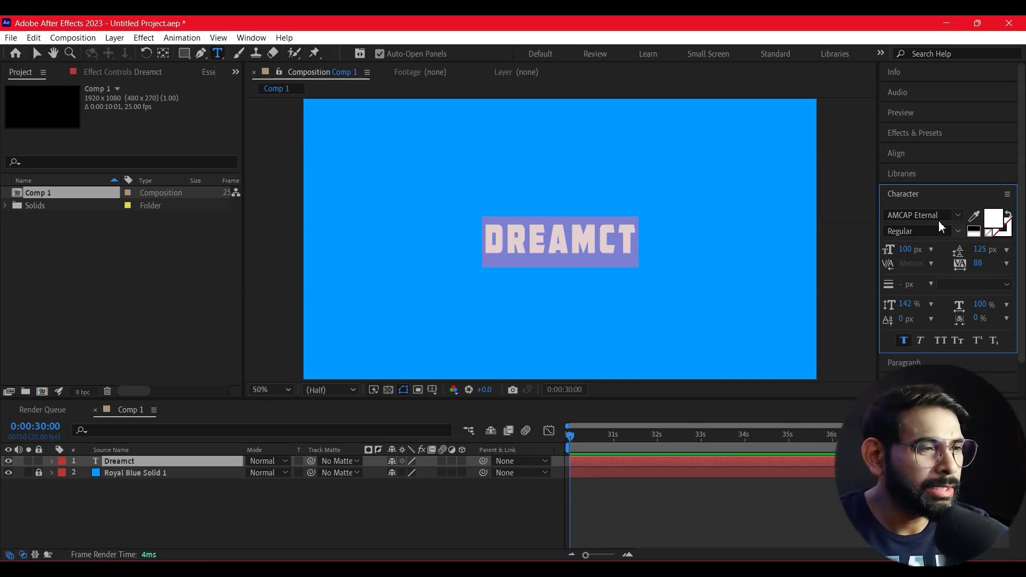
left_click(958, 216)
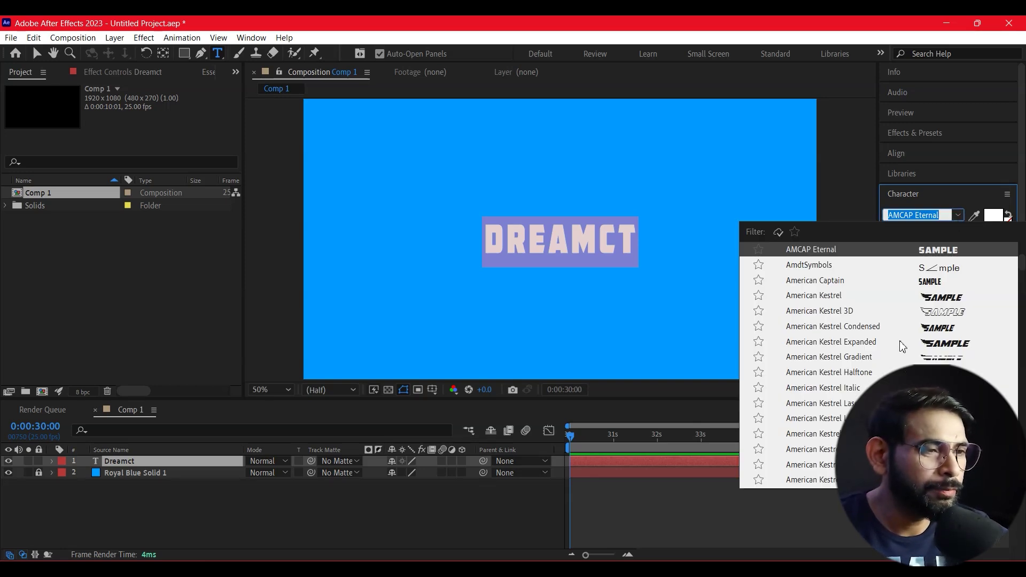
scroll(903, 342, "up", 10)
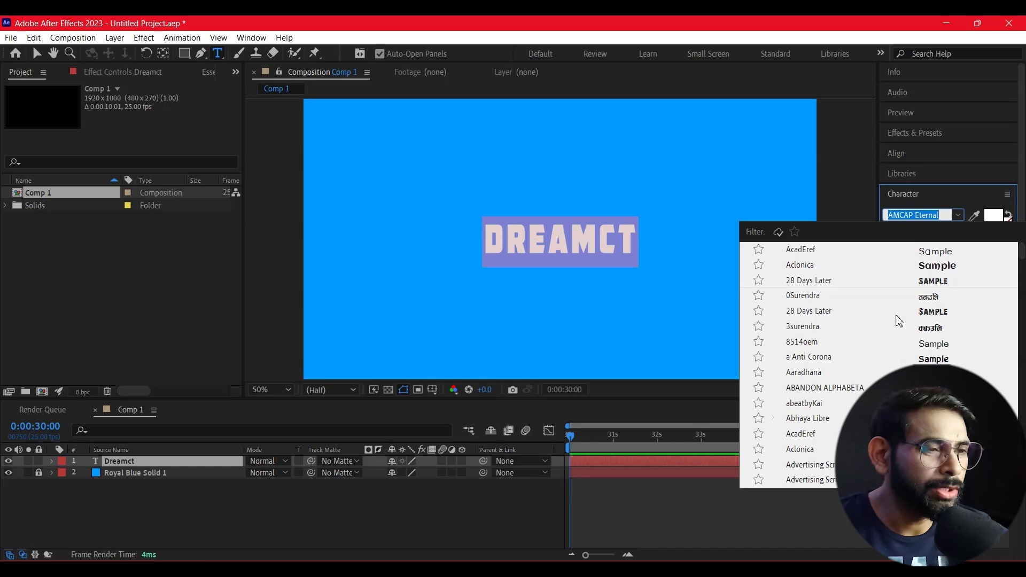
scroll(884, 356, "down", 3)
scroll(880, 347, "down", 1)
scroll(876, 343, "up", 1)
left_click(831, 327)
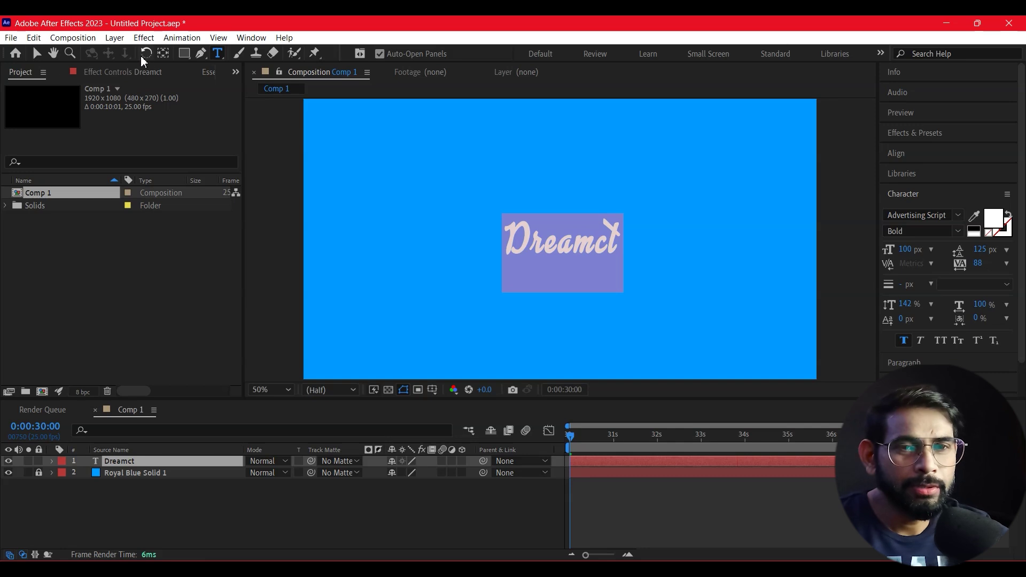
left_click(32, 54)
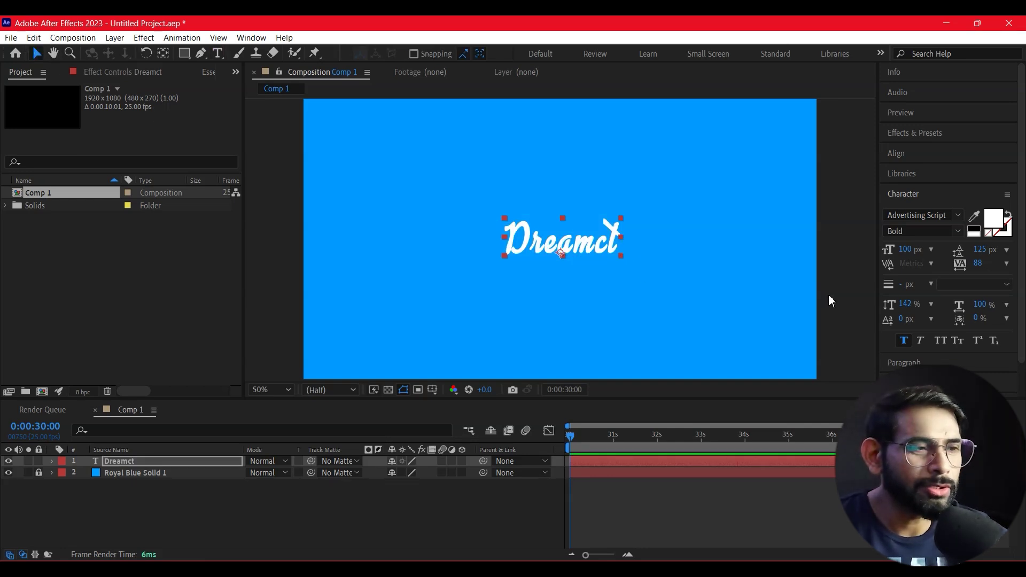
left_click(909, 251)
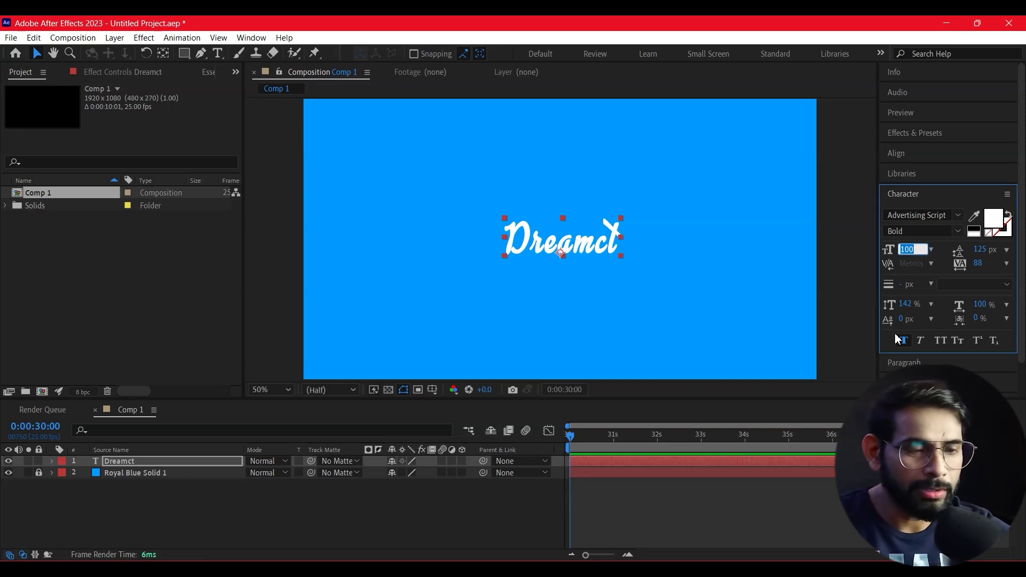
type("200")
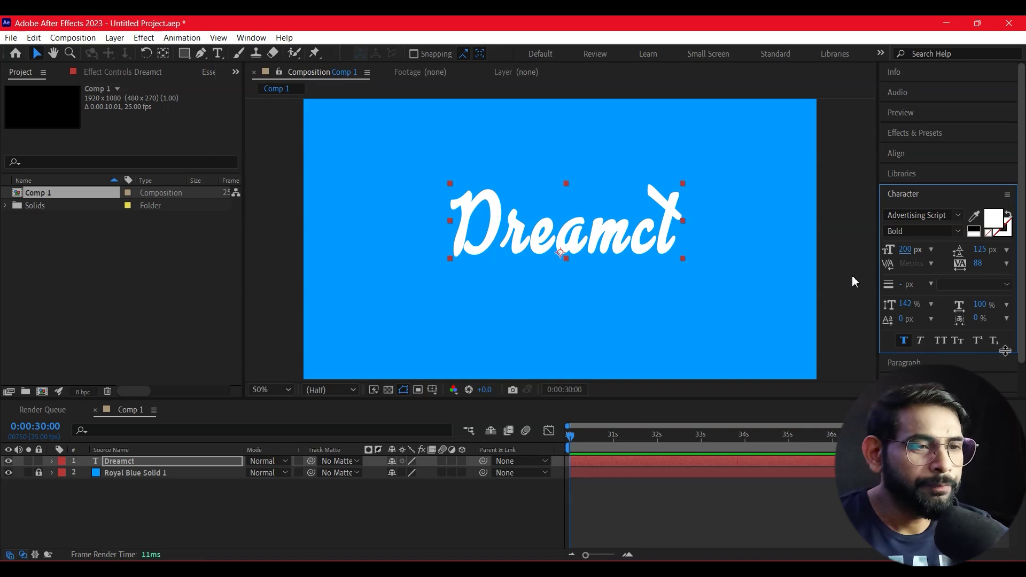
- Tighten the Dreamct tracking to 51 and enlarge the font size to 250 px
left_click(735, 229)
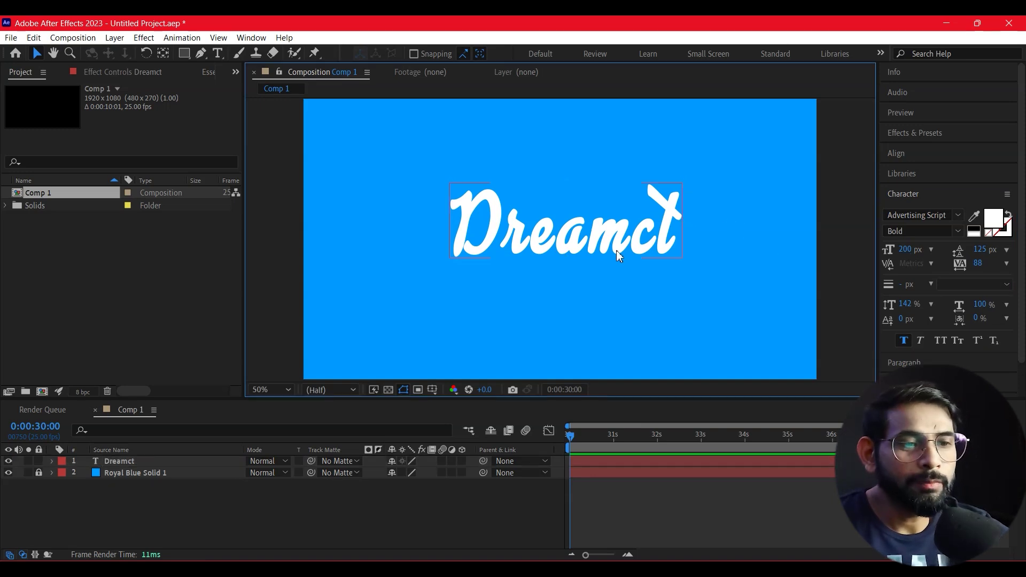
left_click(572, 255)
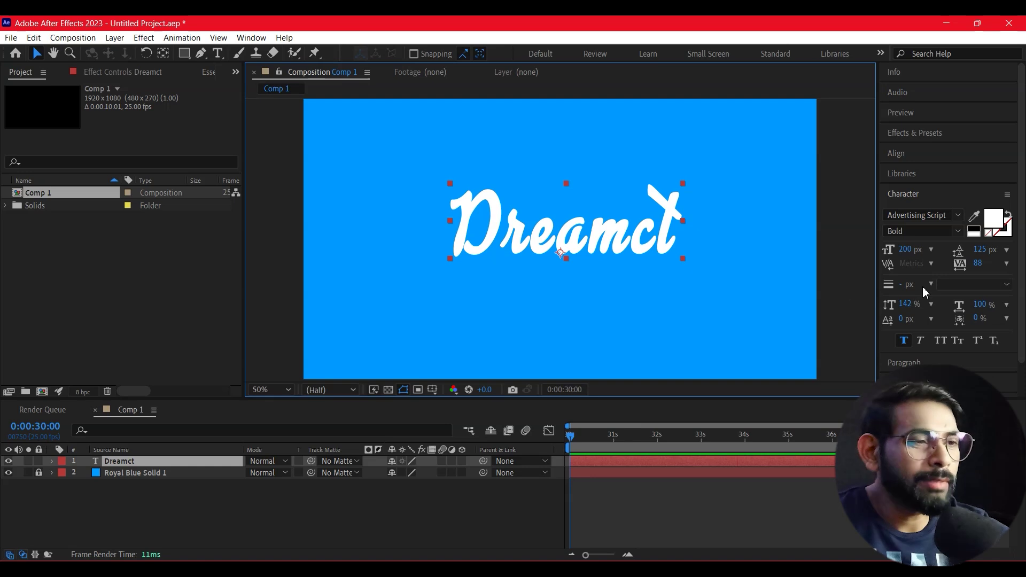
left_click(979, 262)
left_click_drag(979, 262, 974, 262)
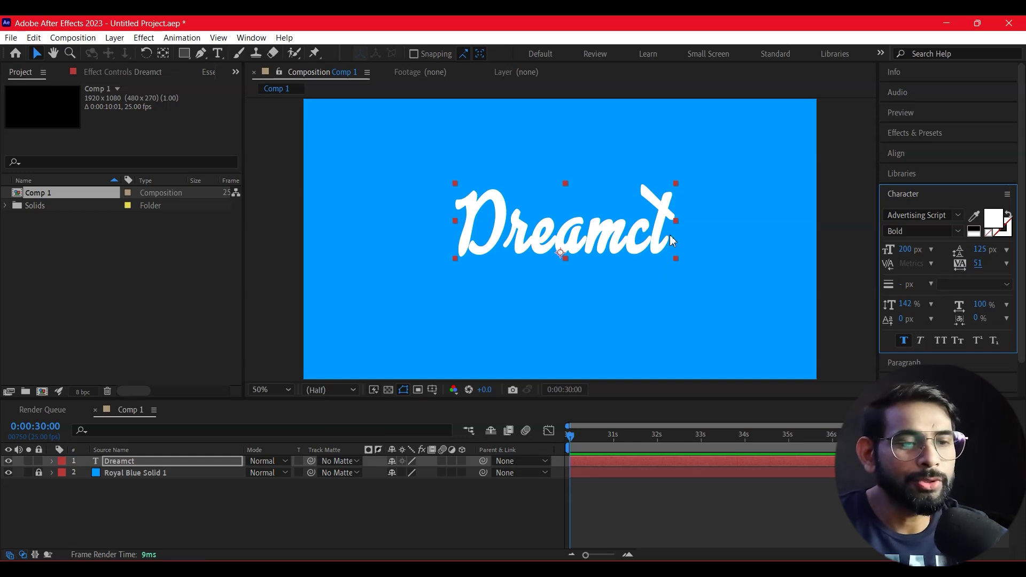
left_click(903, 250)
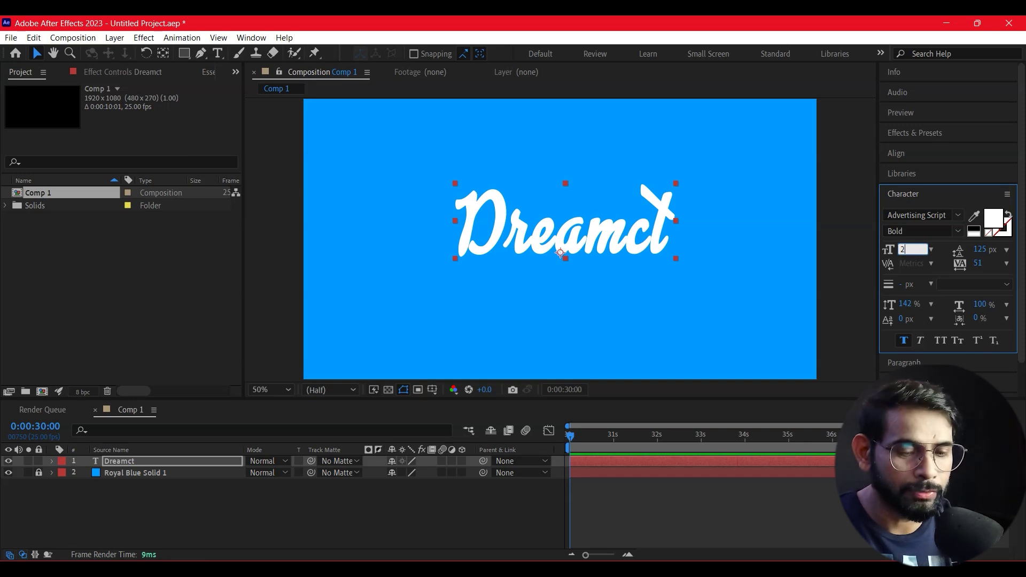
type("50")
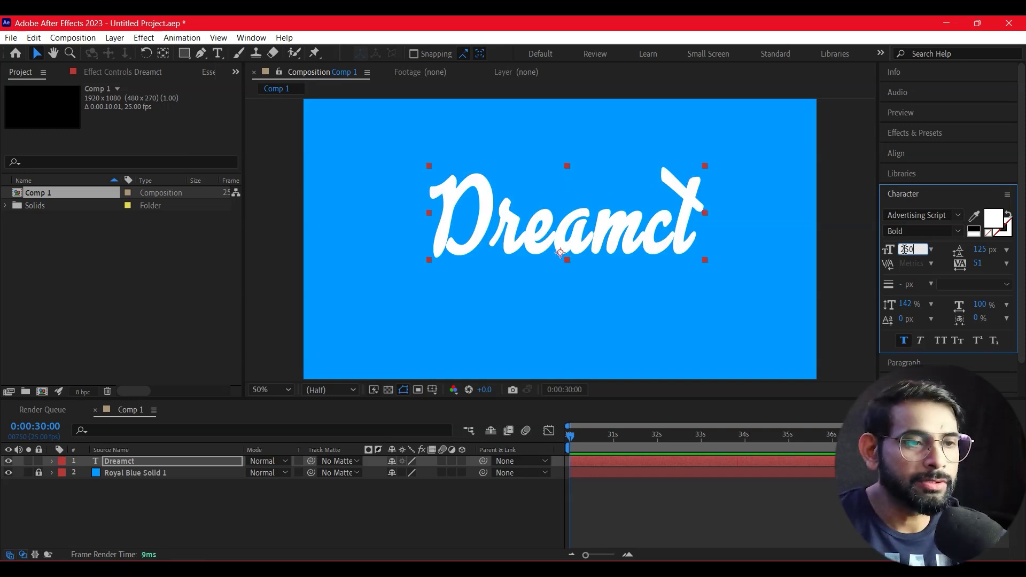
left_click(747, 295)
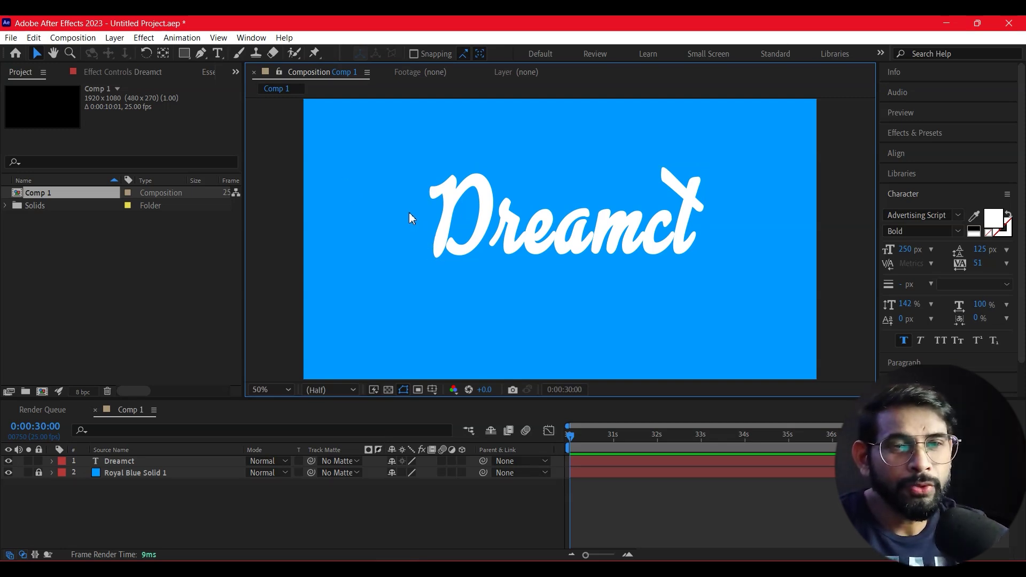
- Try the Pen tool, then return to the Selection tool and view the comp at 100%
left_click(202, 53)
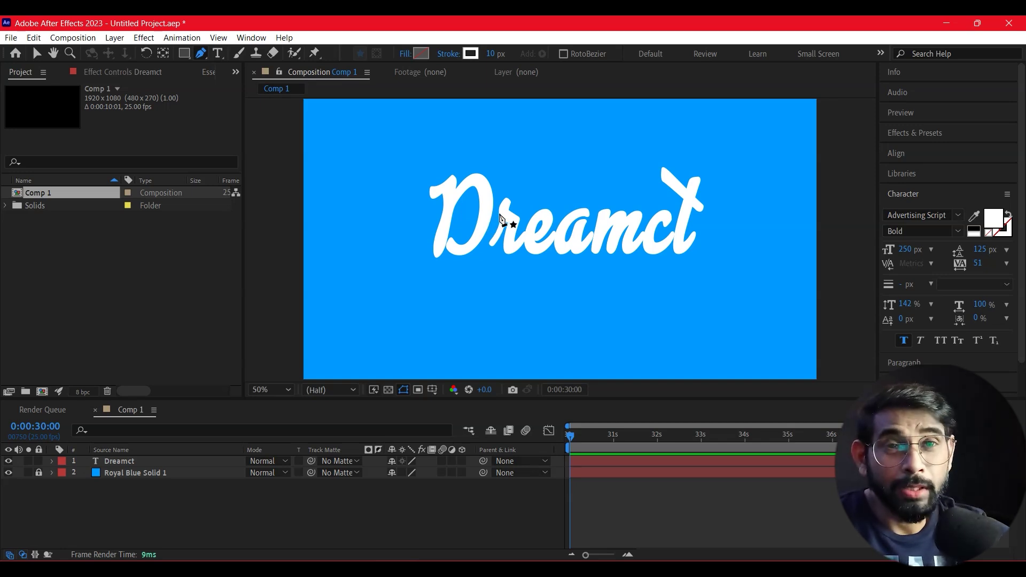
key("v")
key("slash")
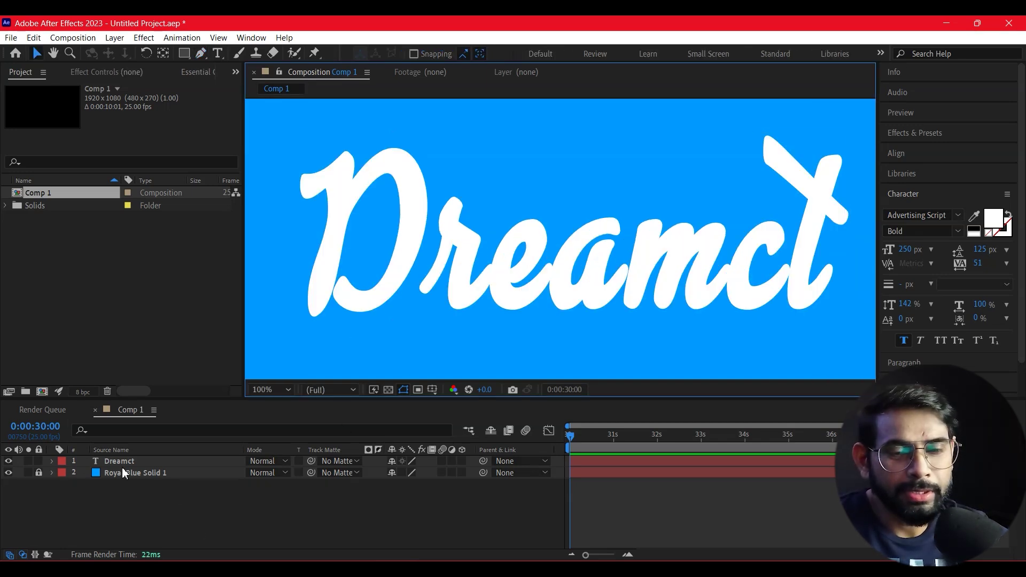
- On the Dreamct layer, draw a Pen mask path tracing the stem and bowl of the D
left_click(120, 463)
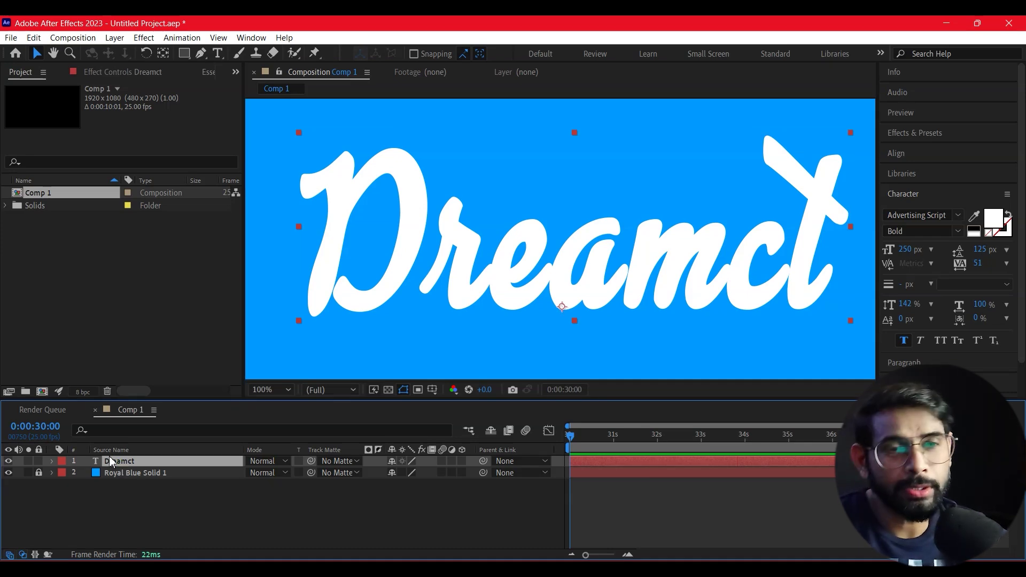
left_click(201, 53)
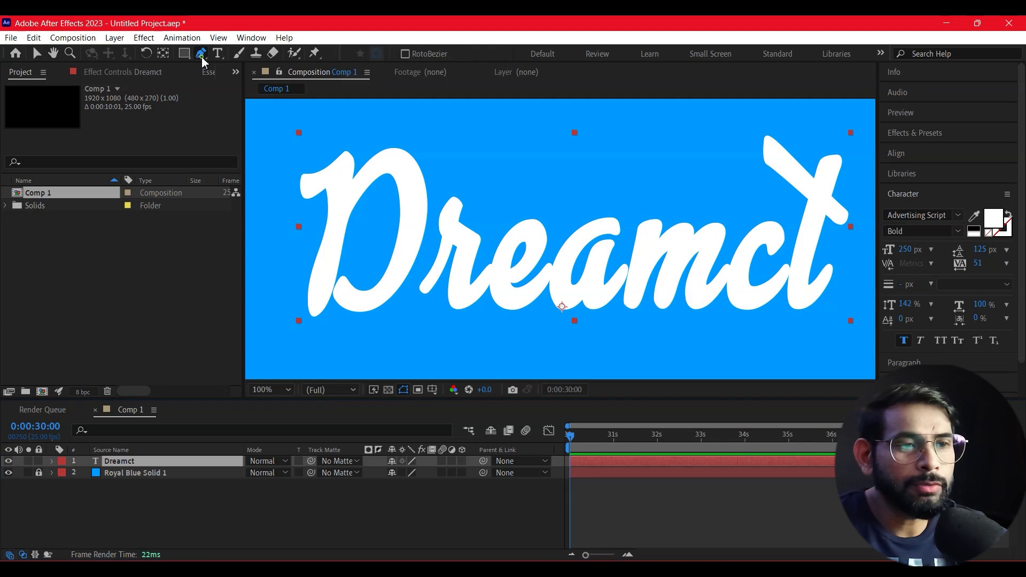
left_click(300, 188)
left_click_drag(343, 168, 353, 158)
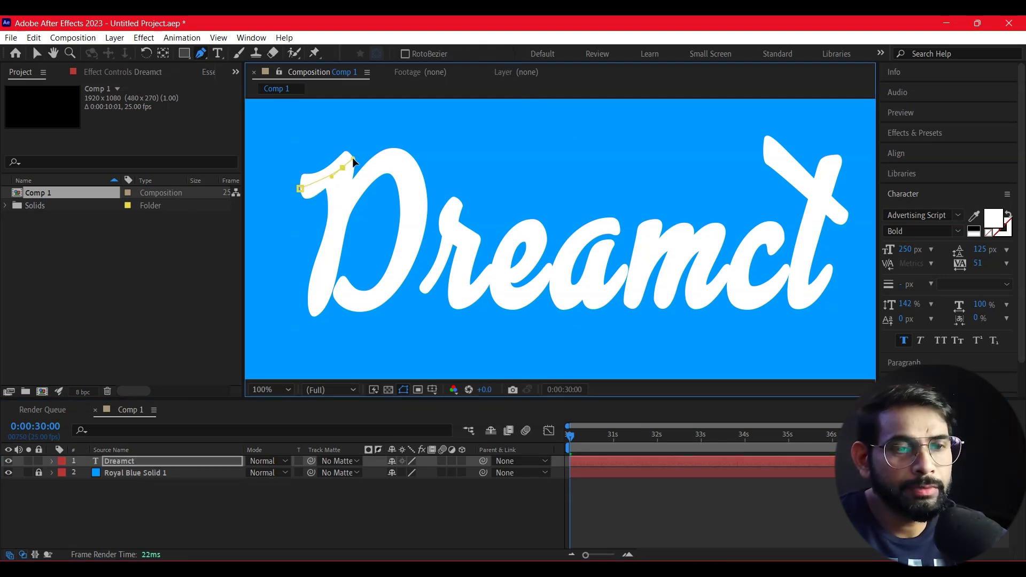
left_click_drag(339, 196, 336, 206)
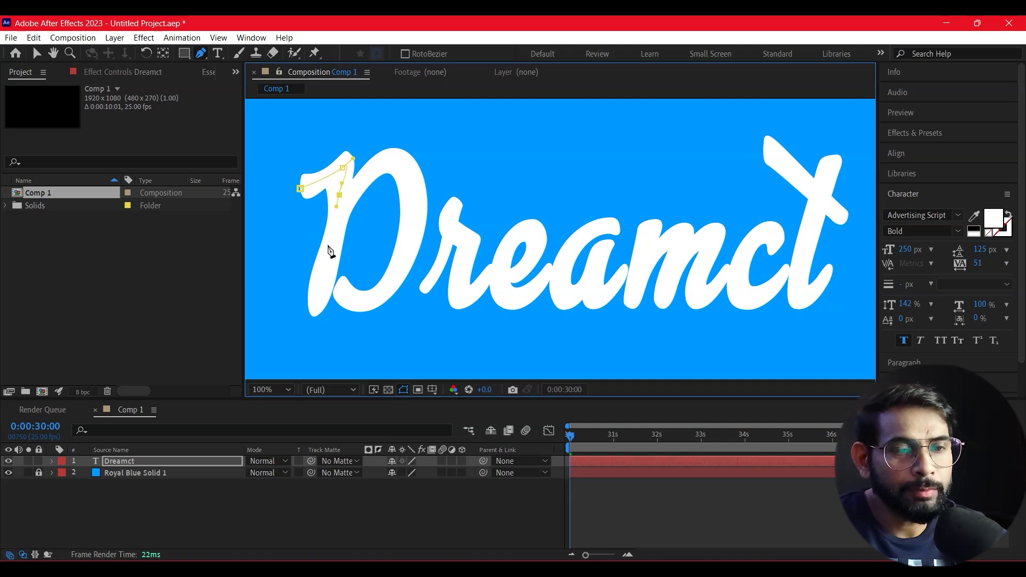
left_click_drag(318, 308, 307, 320)
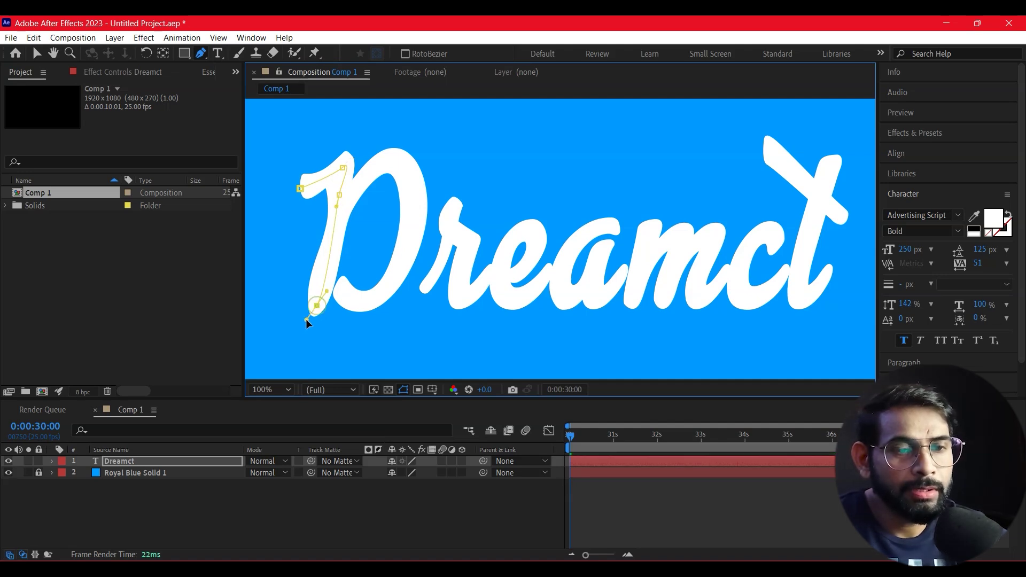
left_click_drag(325, 262, 328, 251)
left_click_drag(366, 177, 394, 164)
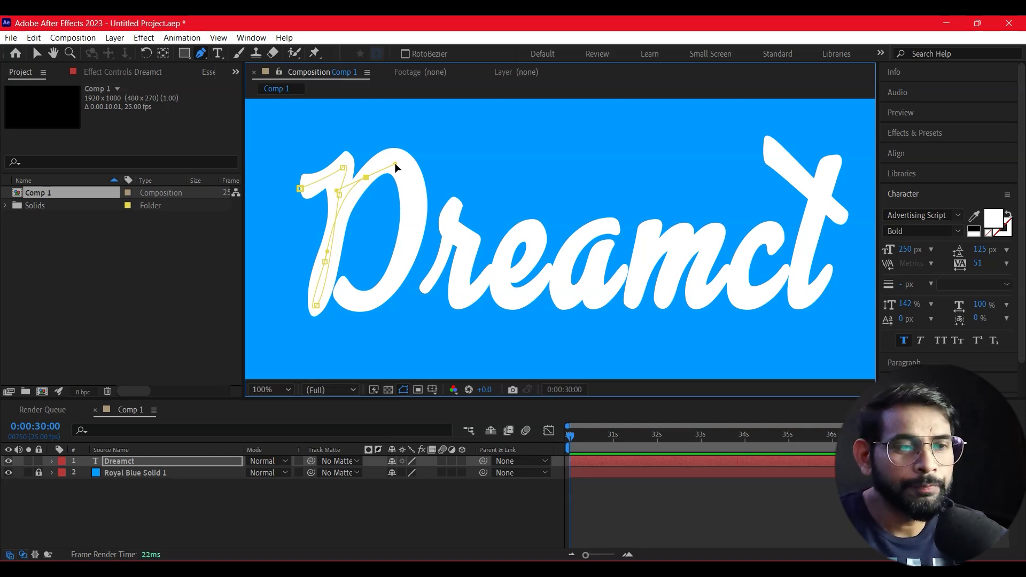
left_click_drag(414, 176, 421, 199)
mouse_move(398, 280)
left_mouse_down()
mouse_move(379, 298)
mouse_move(335, 281)
left_mouse_up()
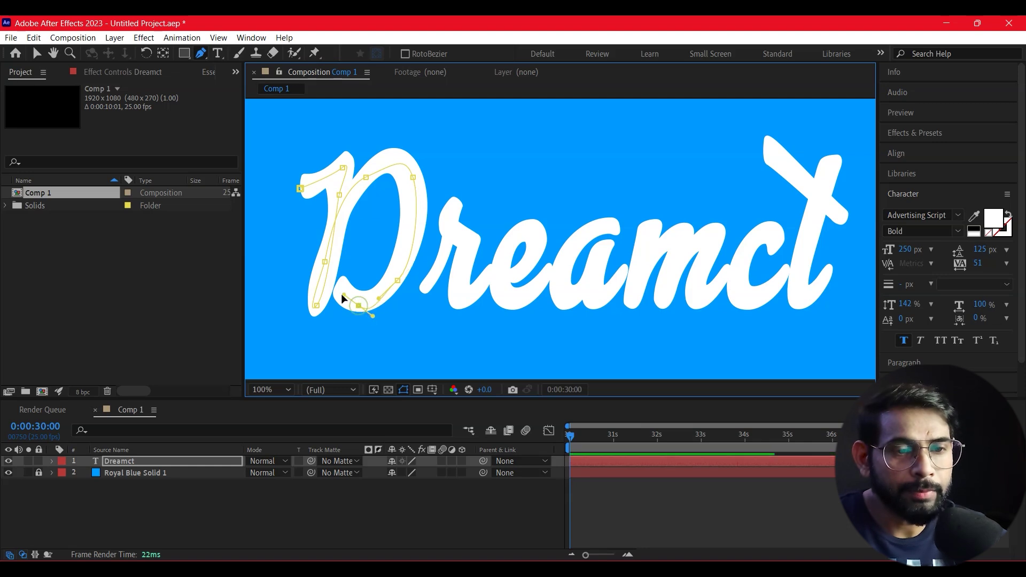
left_click_drag(361, 318, 384, 316)
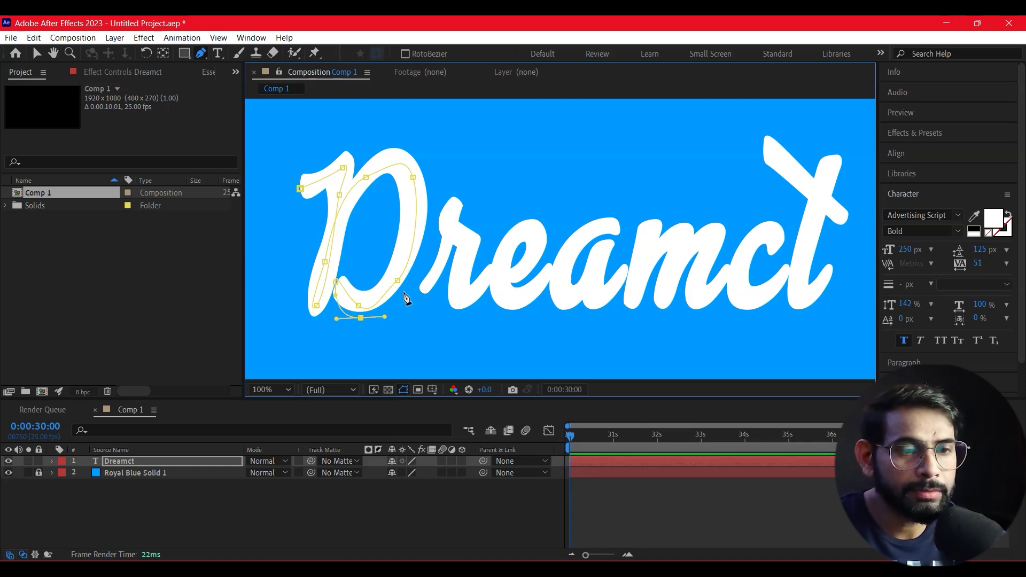
- Continue the mask path from the D through the r and e into the a
left_click_drag(427, 284, 439, 274)
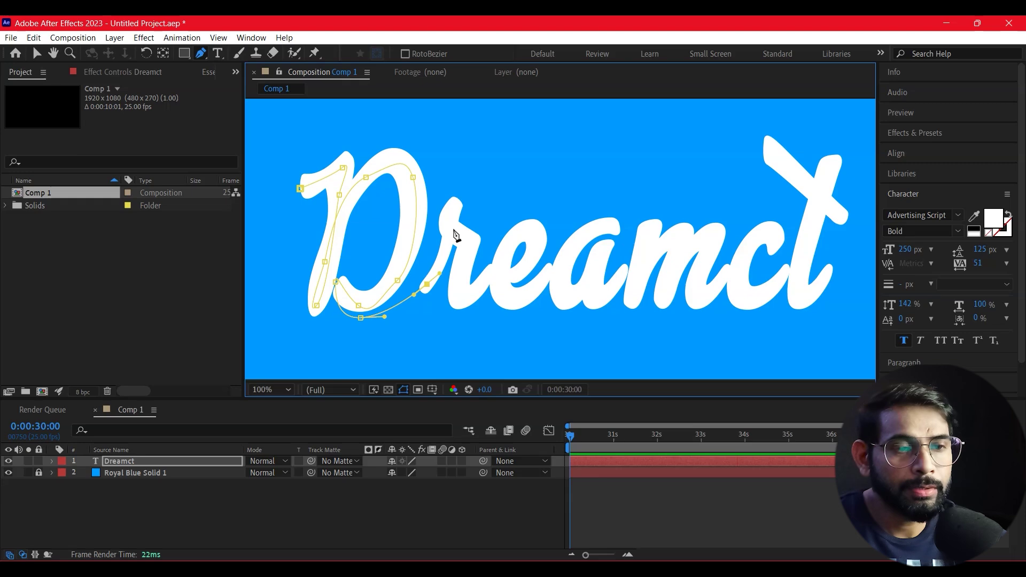
left_click_drag(444, 222, 458, 208)
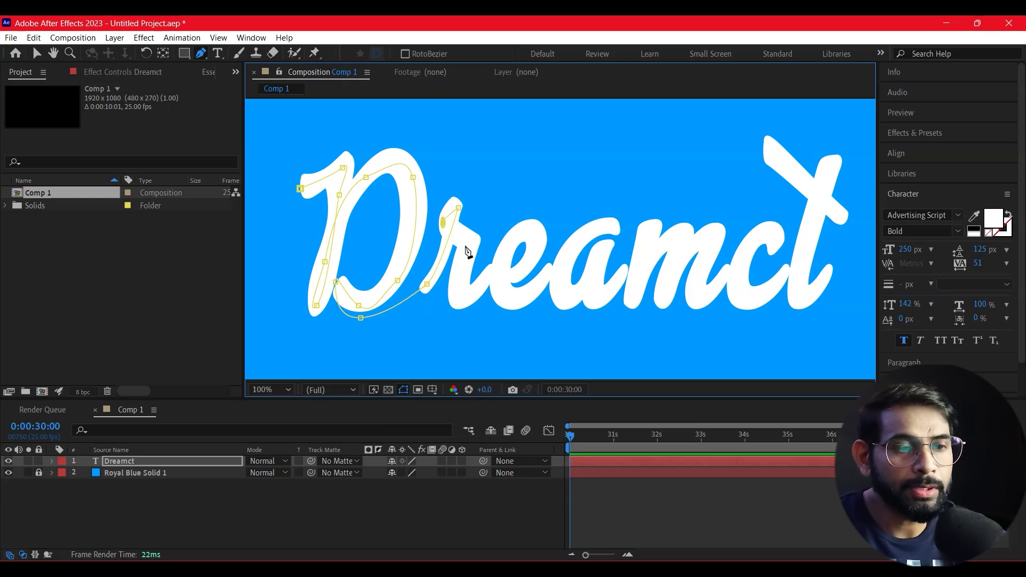
left_click_drag(460, 300, 460, 310)
left_click_drag(493, 271, 498, 266)
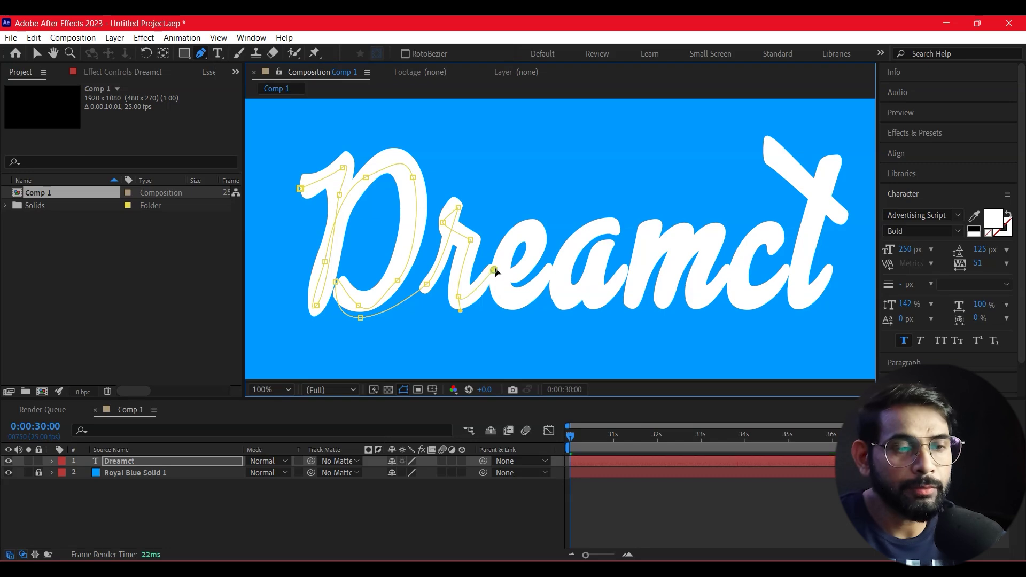
left_click(521, 228)
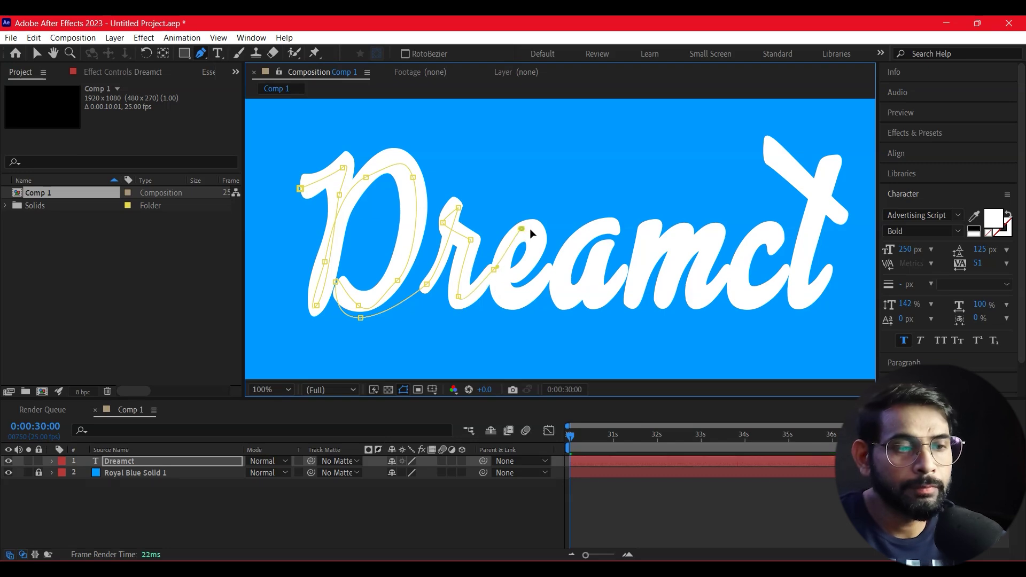
left_click(527, 266)
mouse_move(510, 297)
left_mouse_down()
mouse_move(597, 229)
mouse_move(579, 248)
left_mouse_up()
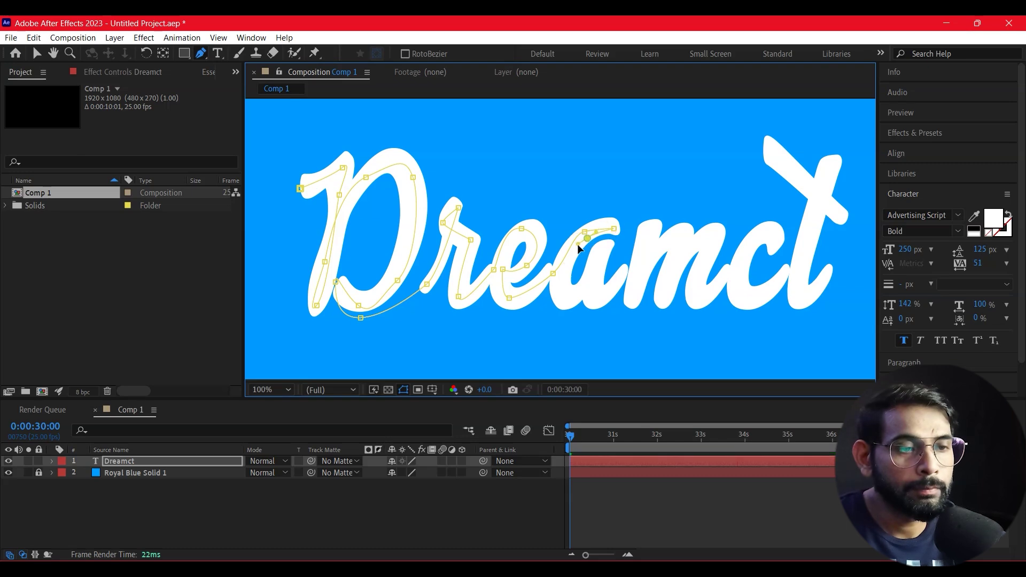
left_click_drag(566, 295, 574, 295)
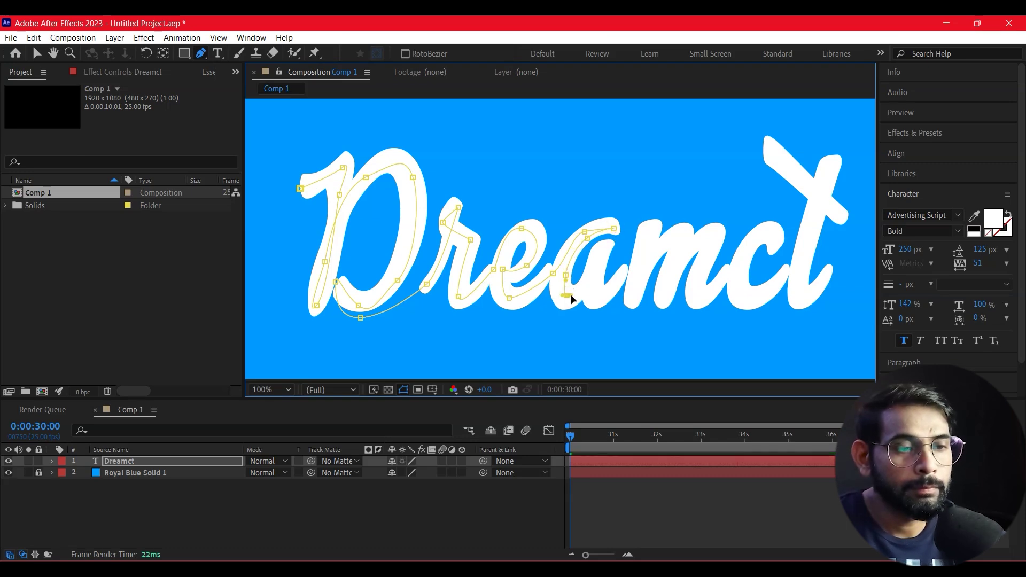
left_click_drag(603, 260, 598, 275)
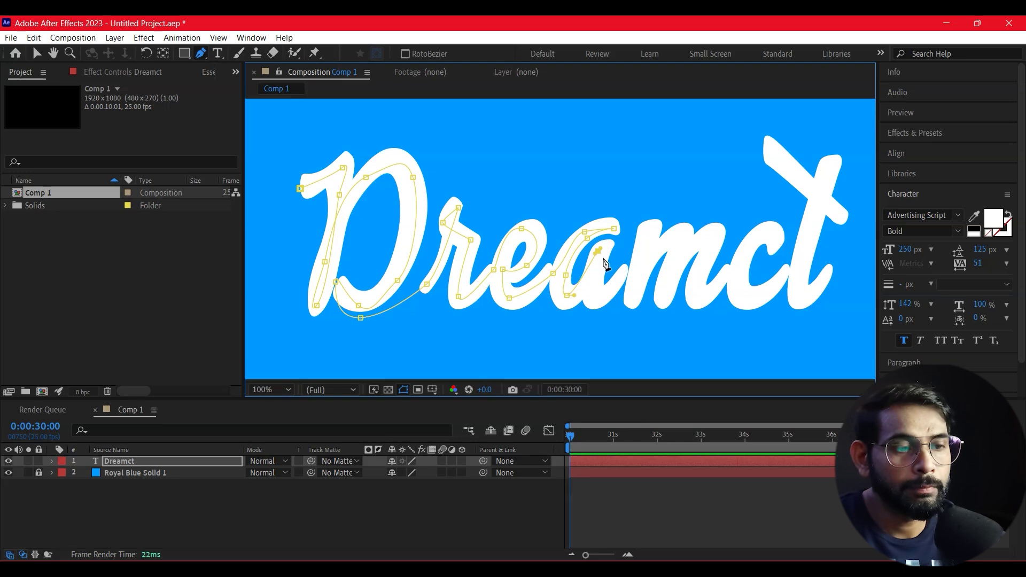
left_click_drag(594, 296, 601, 297)
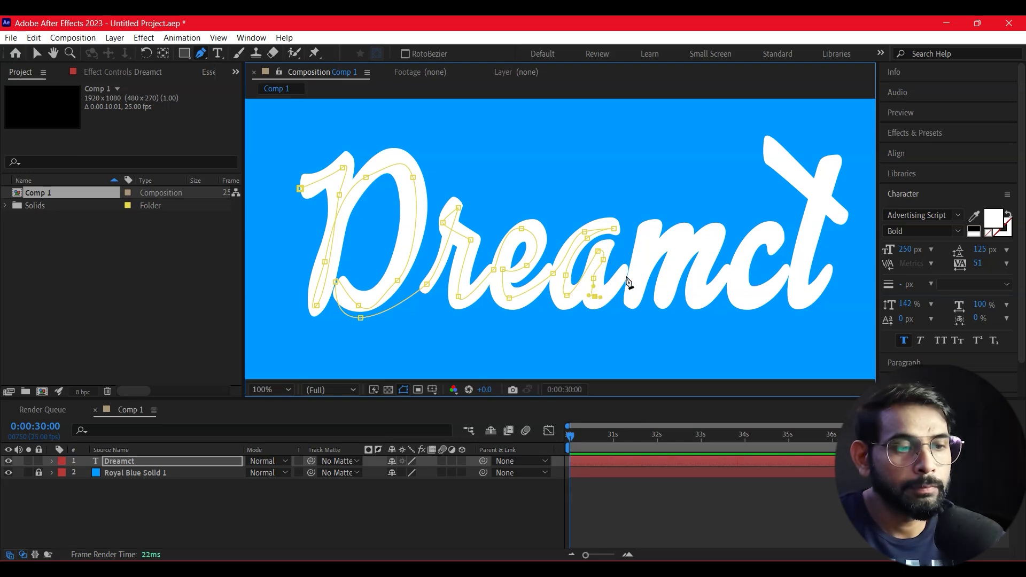
scroll(515, 235, "up", 1)
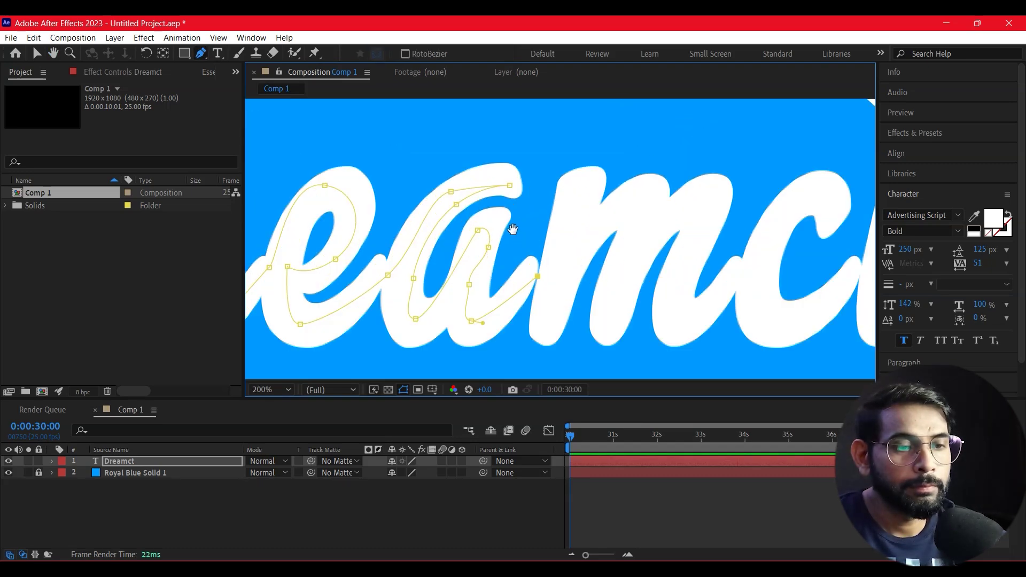
- Extend the mask path over both humps of the m
left_click_drag(582, 189, 580, 197)
left_click_drag(560, 254, 591, 224)
left_click(541, 326)
left_click_drag(638, 199, 648, 205)
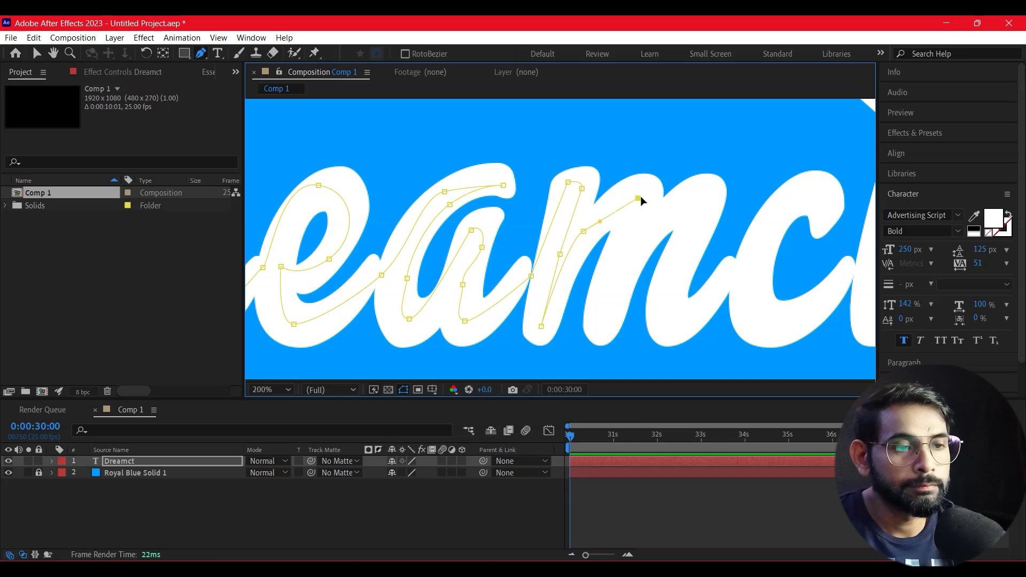
mouse_move(645, 239)
left_mouse_down()
mouse_move(653, 214)
mouse_move(715, 197)
left_mouse_up()
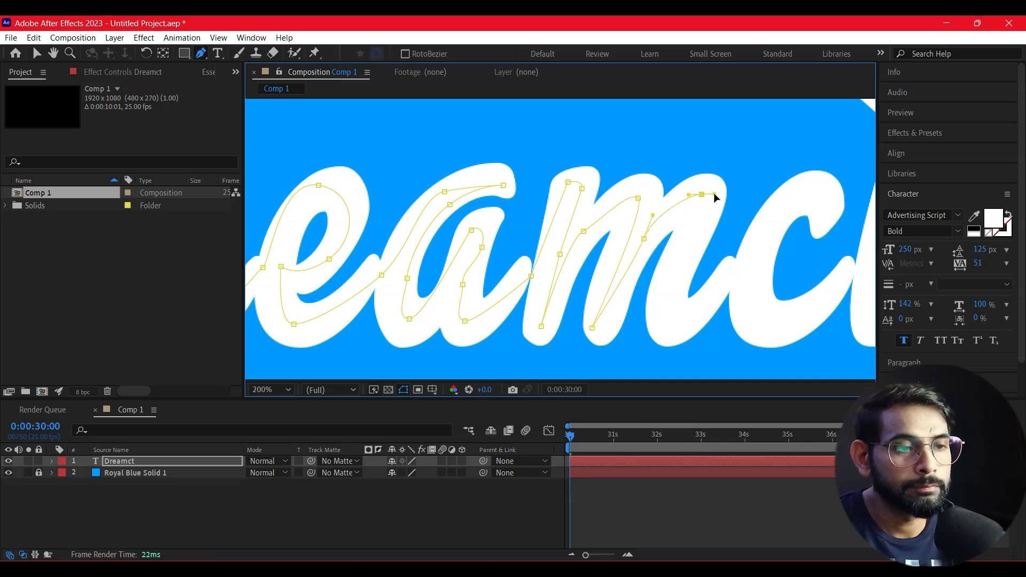
left_click_drag(672, 284, 559, 212)
left_click_drag(552, 256, 567, 261)
- Continue the mask path around the bowl of the c toward the t
left_click_drag(623, 190, 632, 182)
mouse_move(673, 156)
left_mouse_down()
mouse_move(686, 156)
mouse_move(687, 170)
left_mouse_up()
left_click(663, 174)
left_click_drag(628, 224, 626, 235)
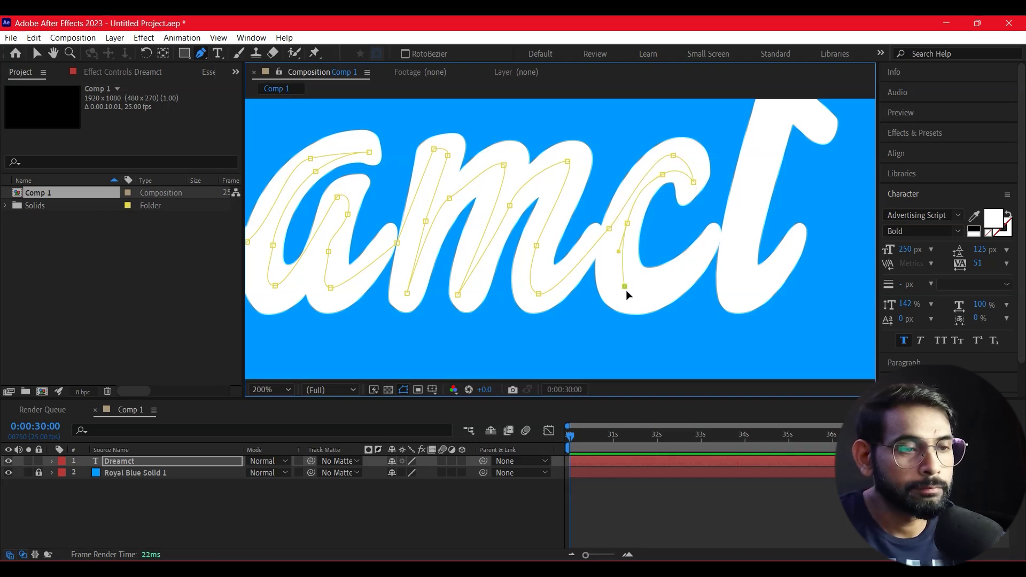
mouse_move(690, 272)
left_mouse_down()
mouse_move(704, 262)
mouse_move(691, 286)
left_mouse_up()
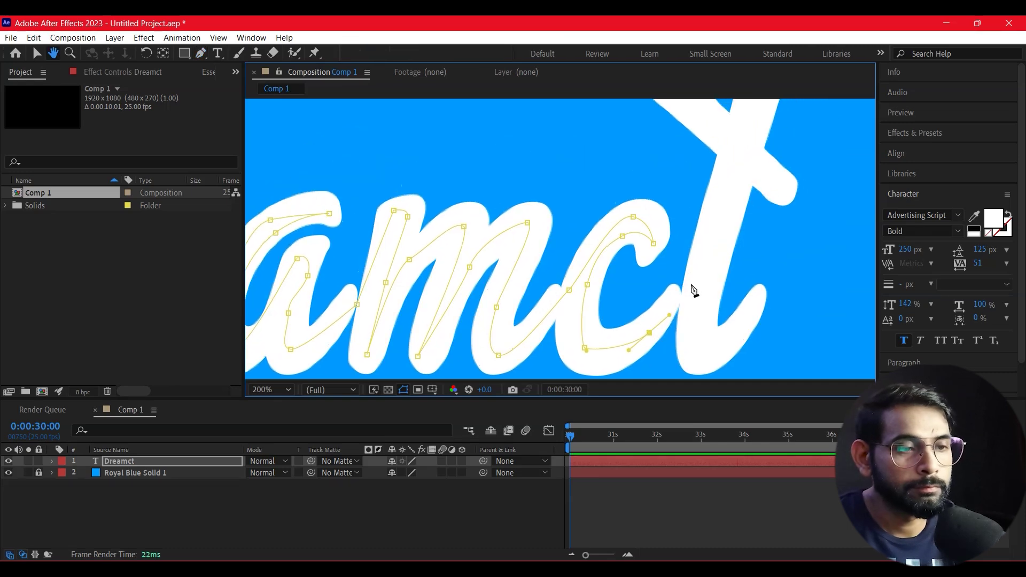
- Trace the t's stroke and crossbar, ending the path at the tip of its tail
scroll(720, 213, "up", 3)
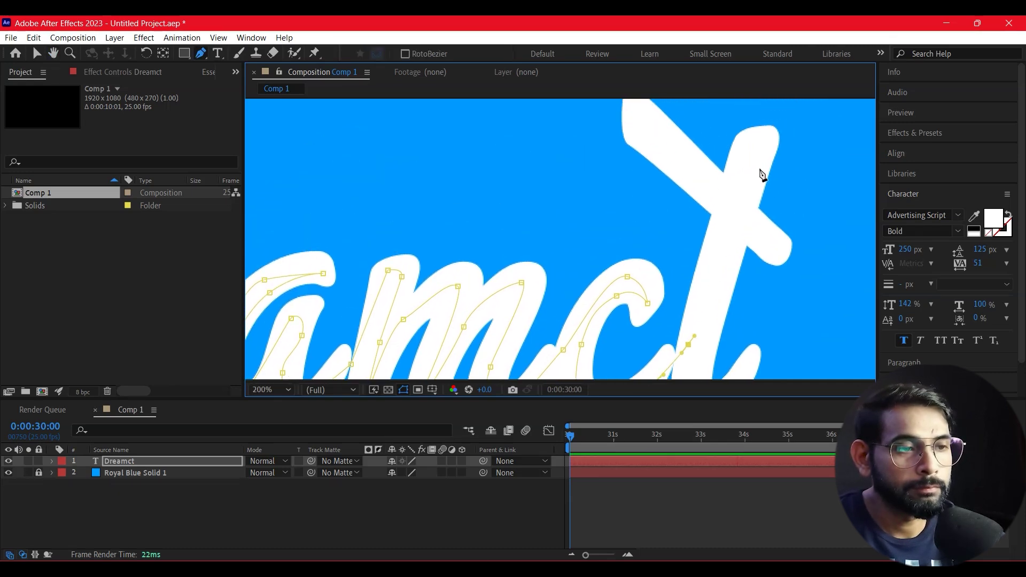
left_click_drag(756, 145, 737, 196)
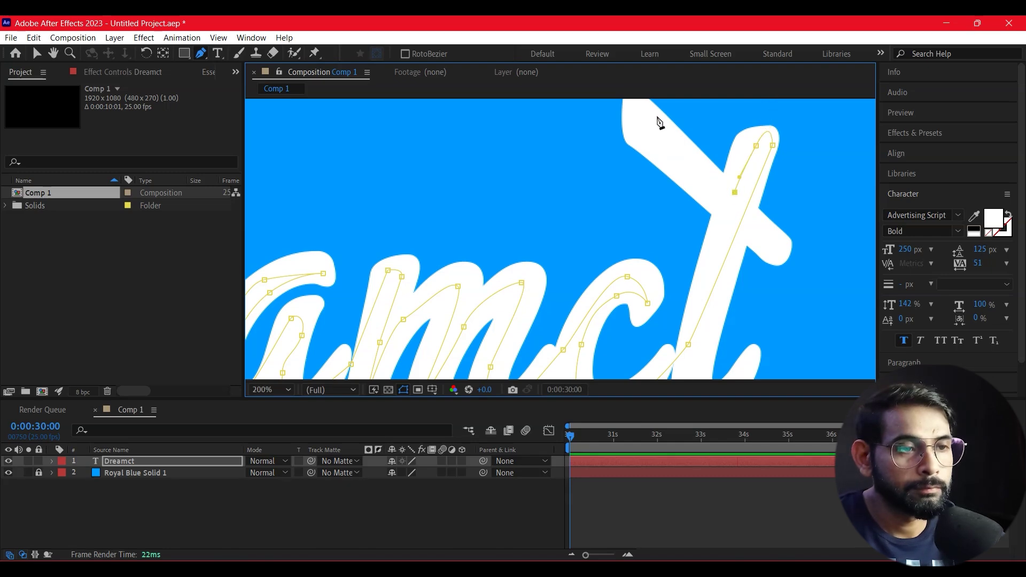
left_click(776, 249)
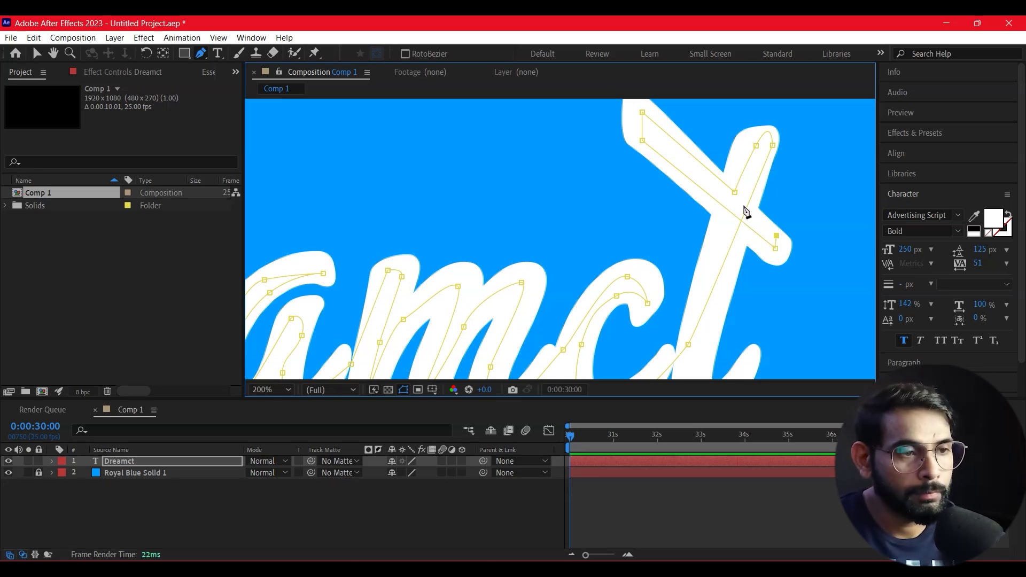
scroll(740, 204, "down", 2)
scroll(716, 225, "down", 2)
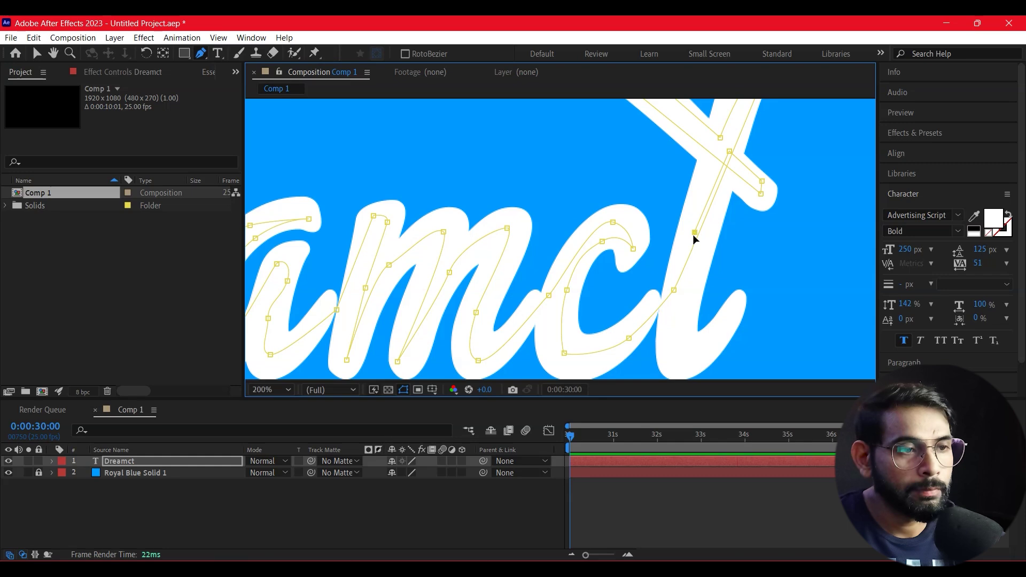
left_click_drag(678, 353, 683, 369)
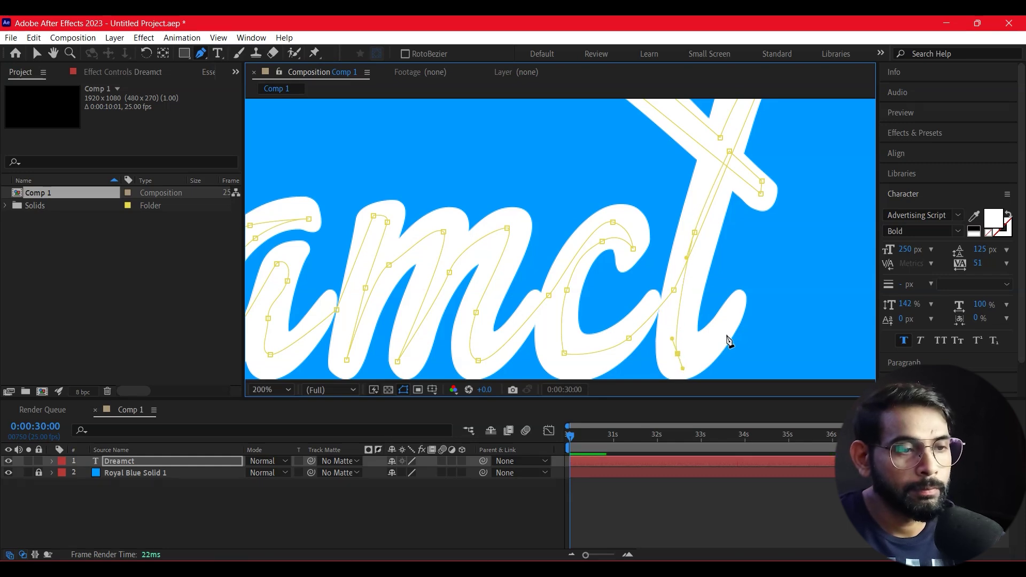
left_click_drag(741, 303, 745, 294)
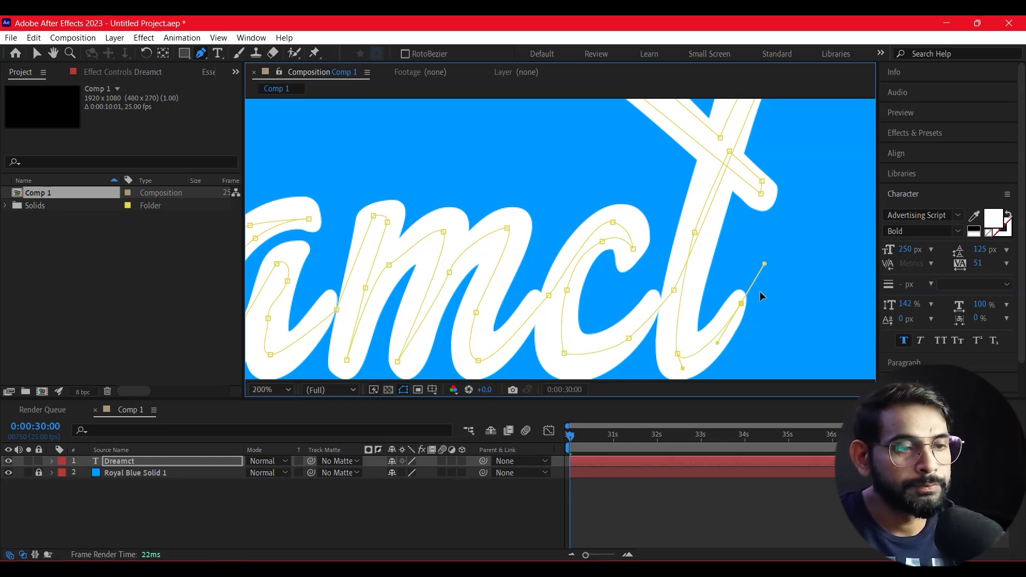
scroll(695, 288, "down", 4)
scroll(473, 219, "up", 2)
left_click_drag(474, 219, 739, 235)
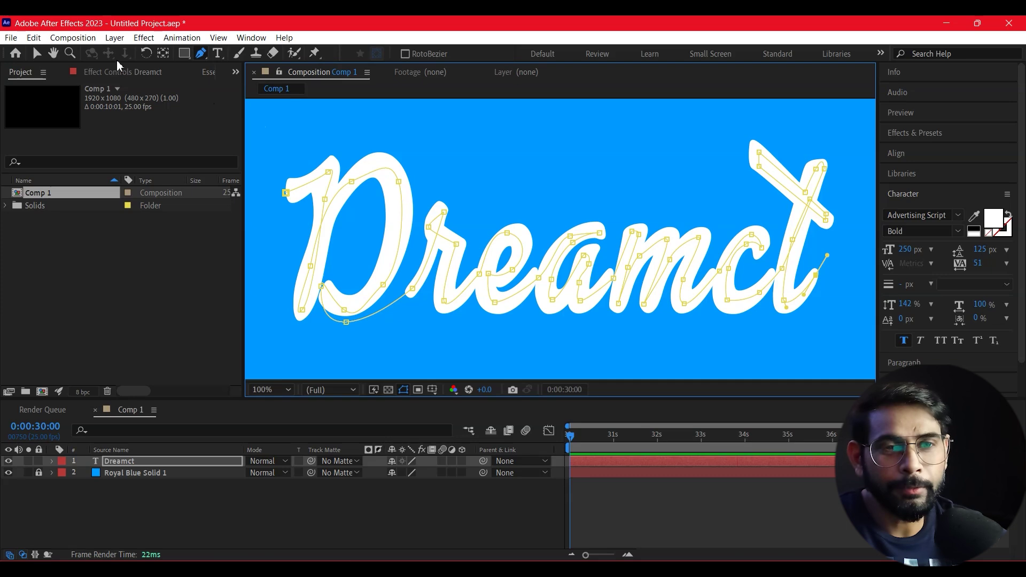
- Switch to the Selection tool and reselect the Dreamct text layer
left_click(37, 53)
scroll(472, 213, "down", 2)
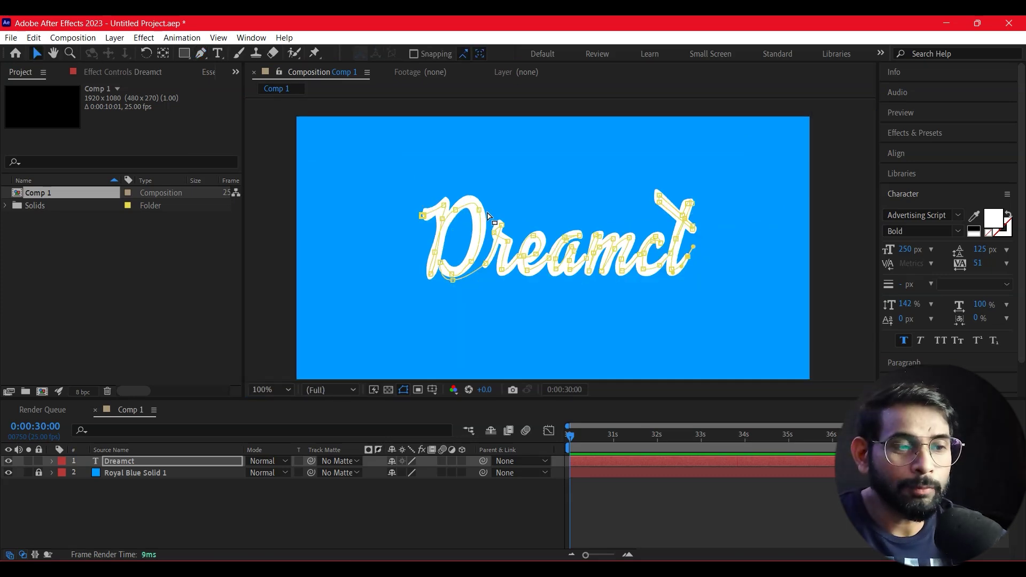
scroll(523, 216, "up", 2)
left_click(449, 219)
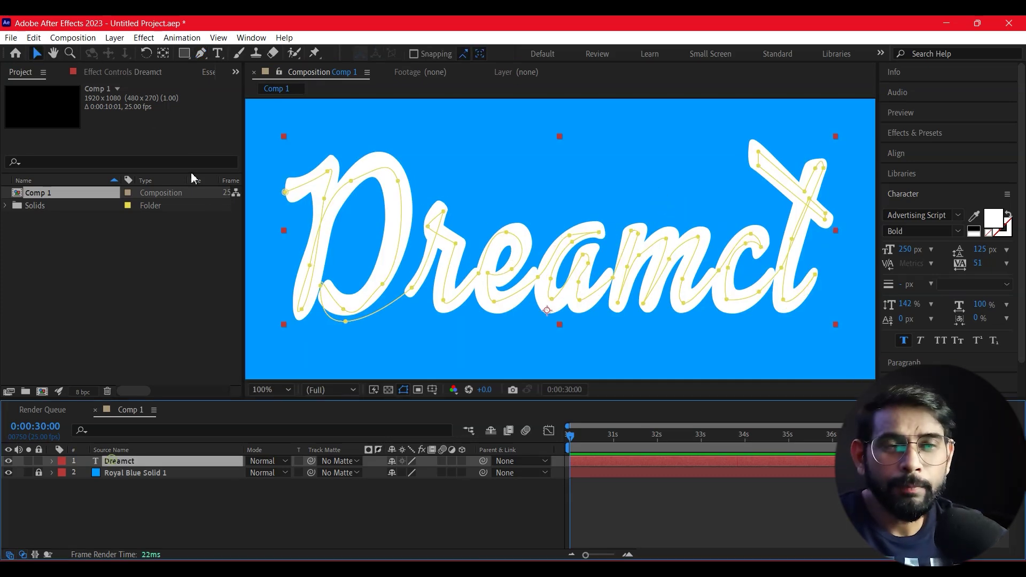
left_click(143, 39)
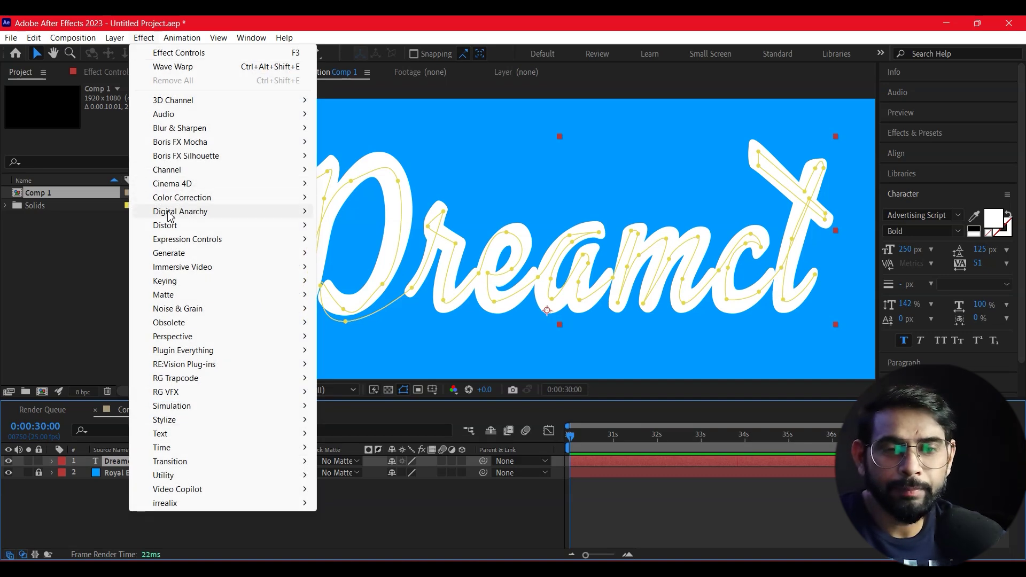
- Apply the Generate > Stroke effect to the Dreamct layer
mouse_move(171, 261)
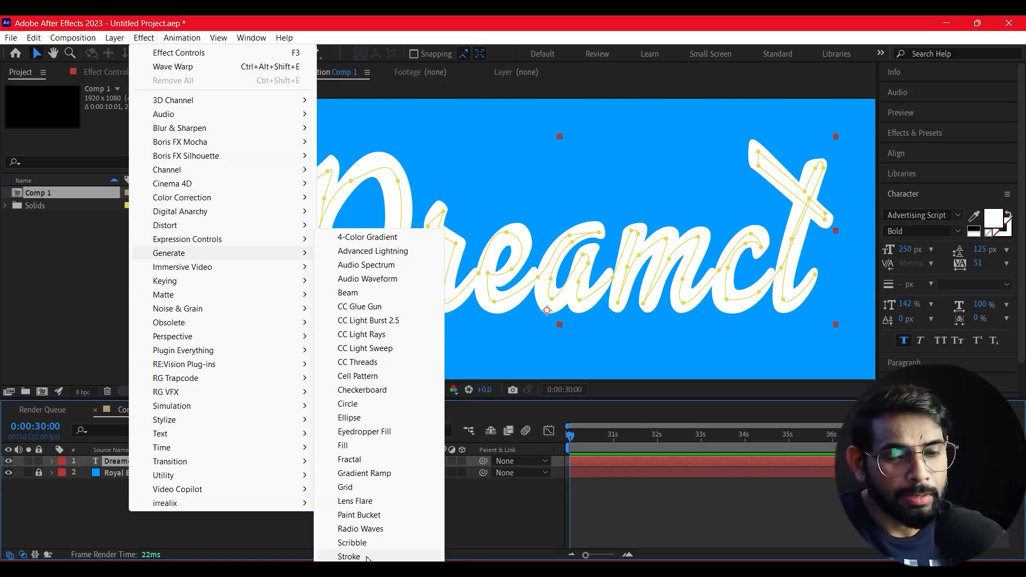
left_click(367, 559)
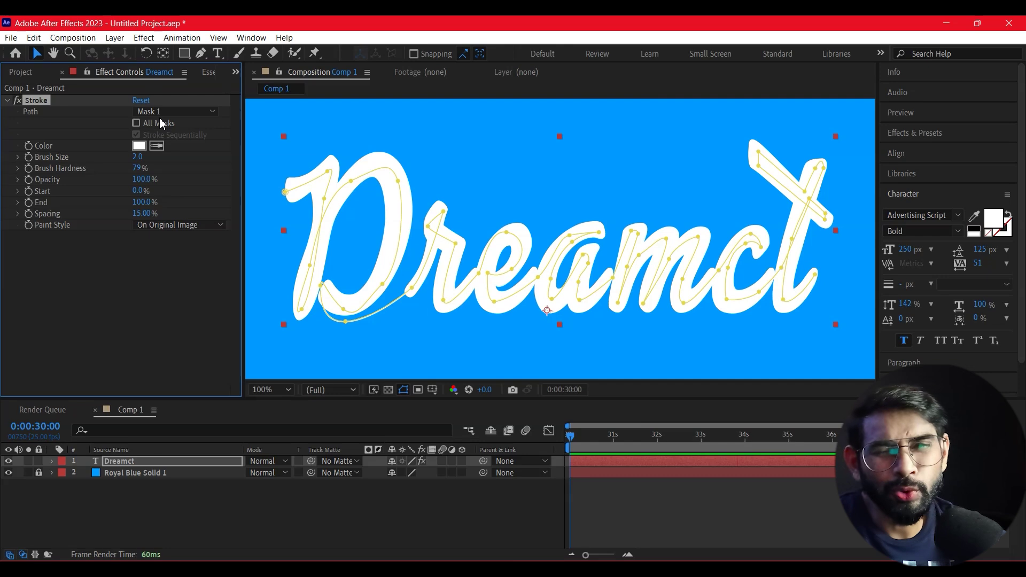
- Make the Stroke follow Mask 1 with Reveal Original Image paint style and brush size about 48.6
left_click(176, 111)
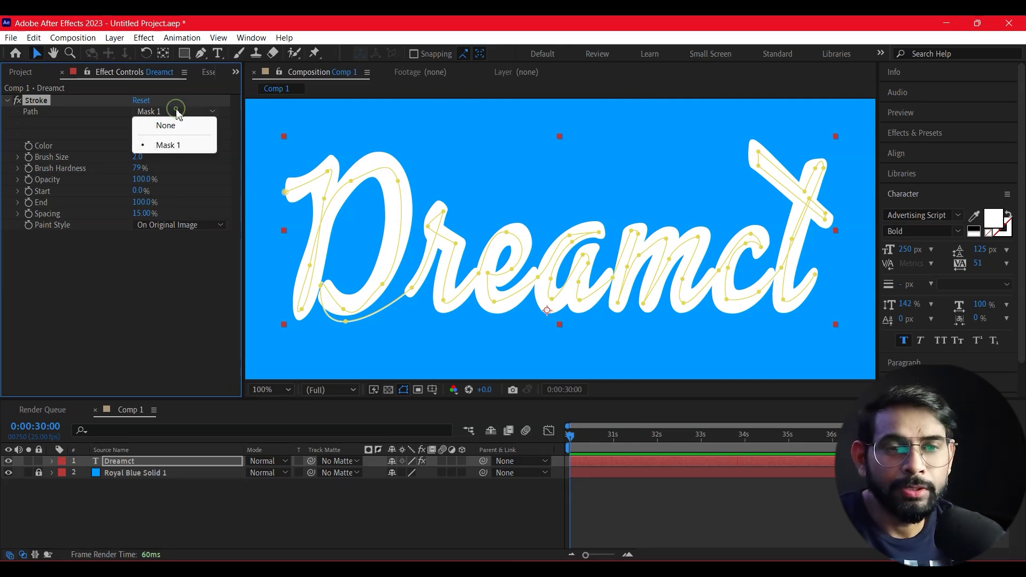
left_click(181, 145)
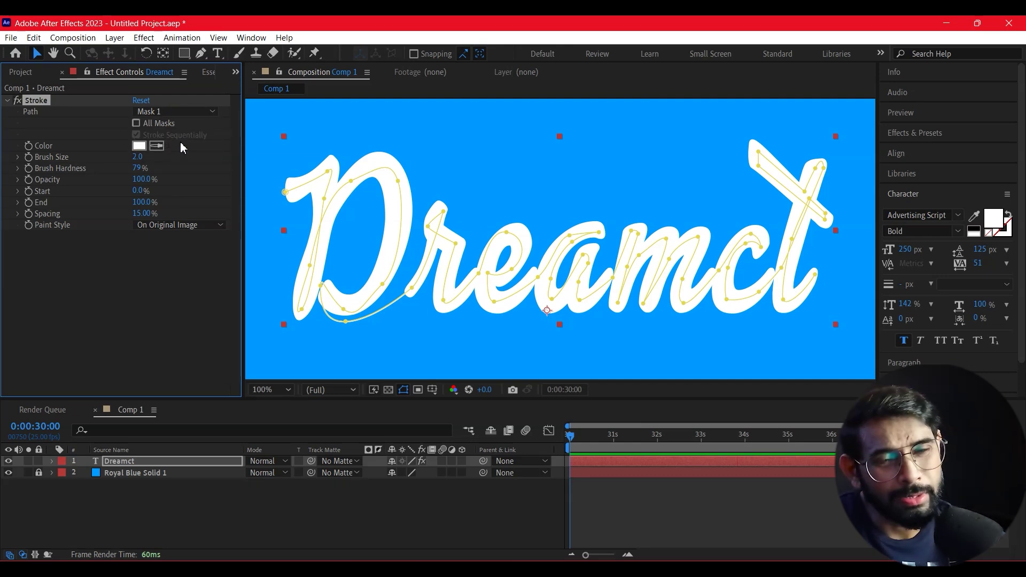
left_click(177, 226)
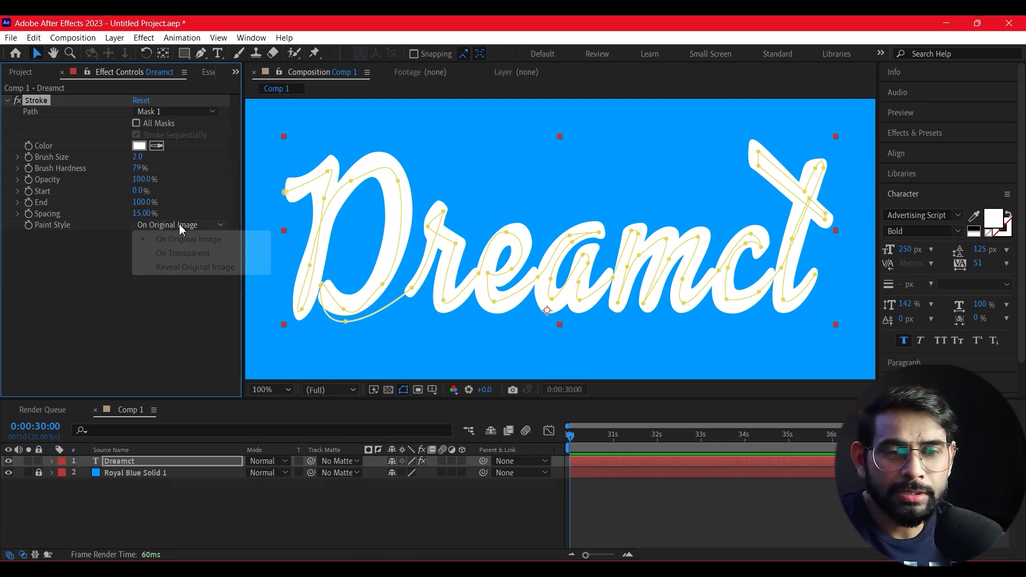
left_click(181, 272)
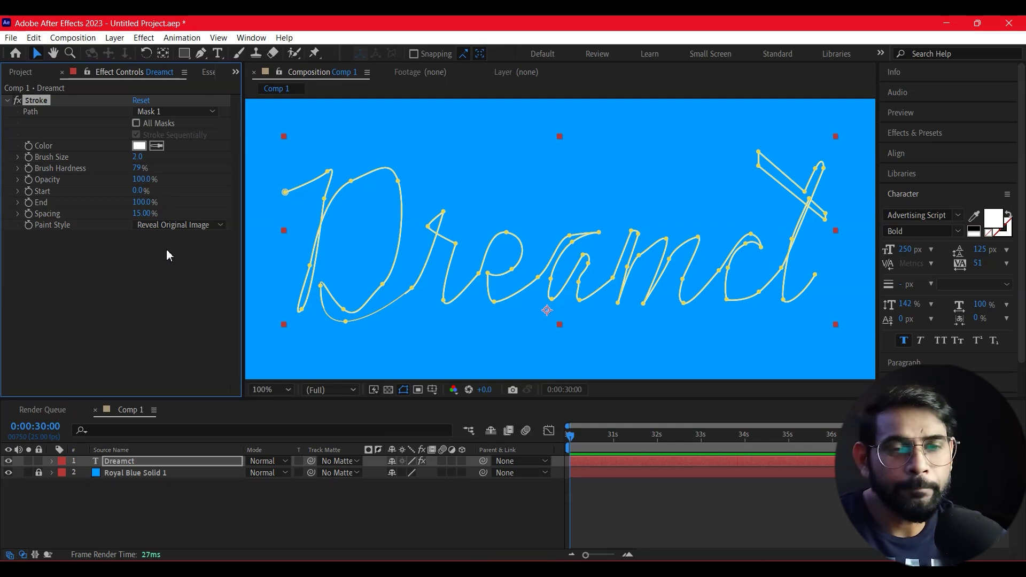
left_click_drag(137, 157, 443, 152)
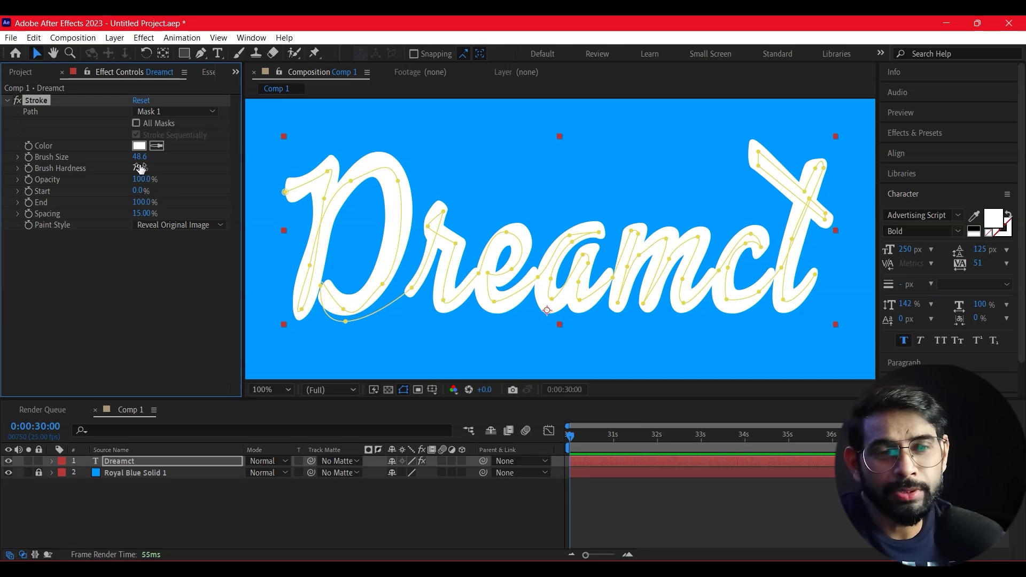
- Set brush size to 43, enable All Masks with Stroke Sequentially, and zoom the view to 50%
mouse_move(140, 157)
left_mouse_down()
mouse_move(169, 157)
mouse_move(99, 166)
mouse_move(127, 186)
left_mouse_up()
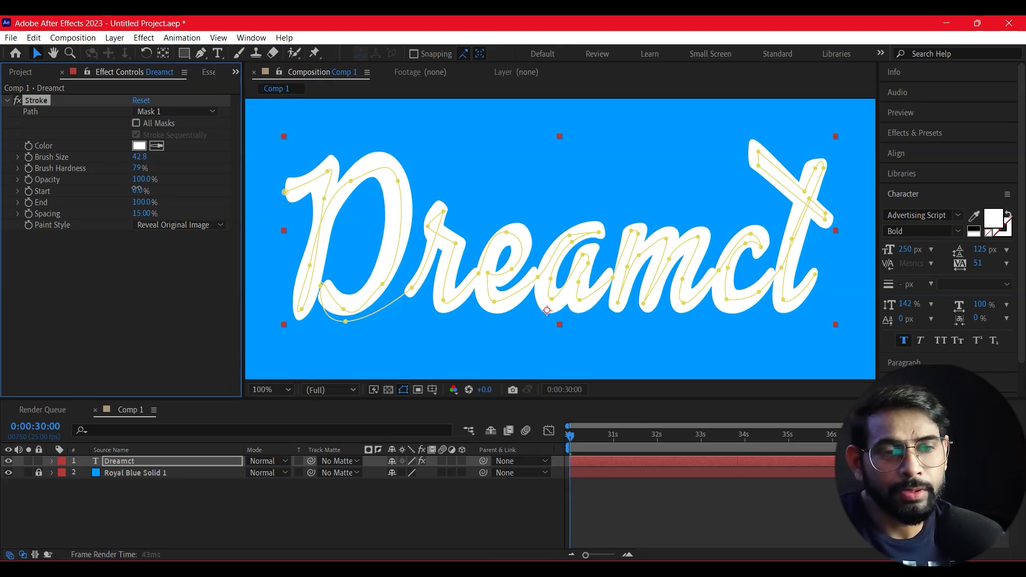
left_click(141, 157)
type("43")
key("Return")
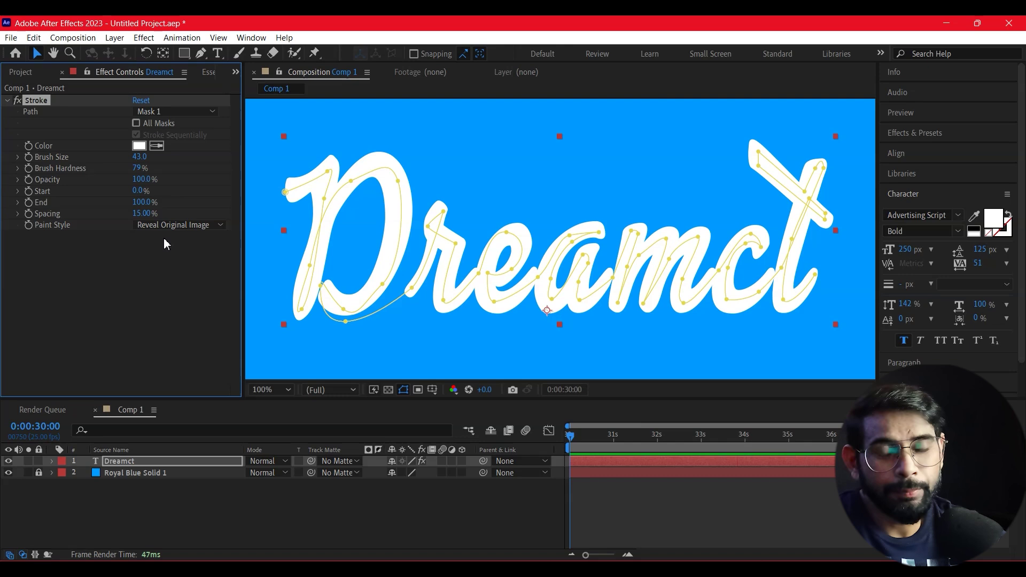
left_click(137, 123)
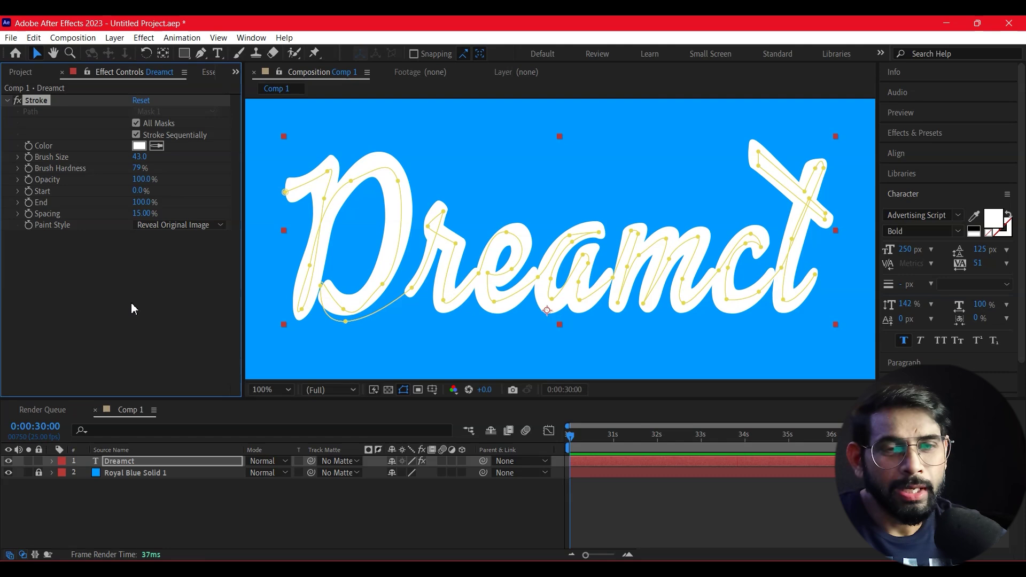
key("comma")
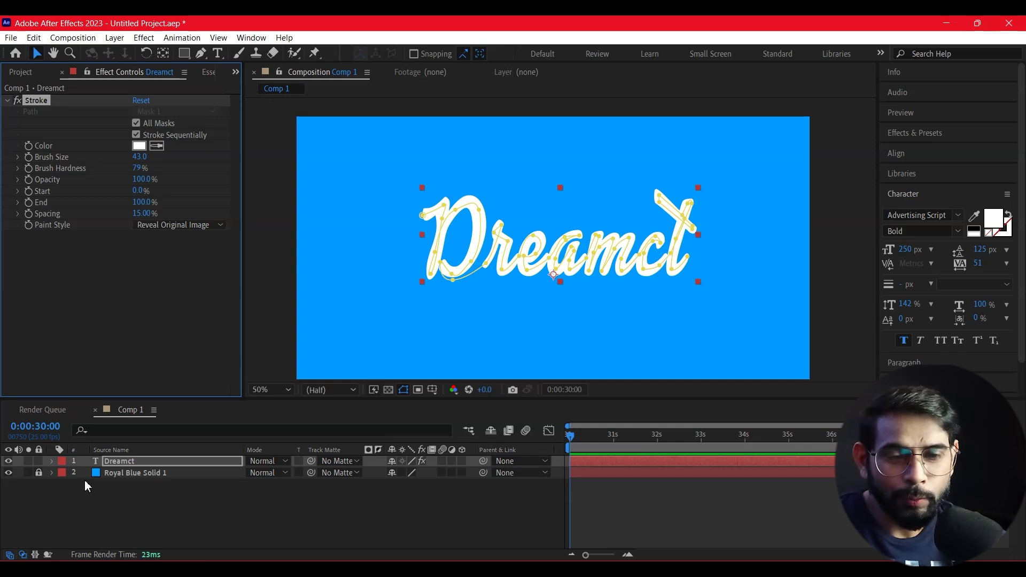
- Keyframe Stroke End from 0% at 0:00:30:00 to 100% at 0:00:36:24
left_click(52, 461)
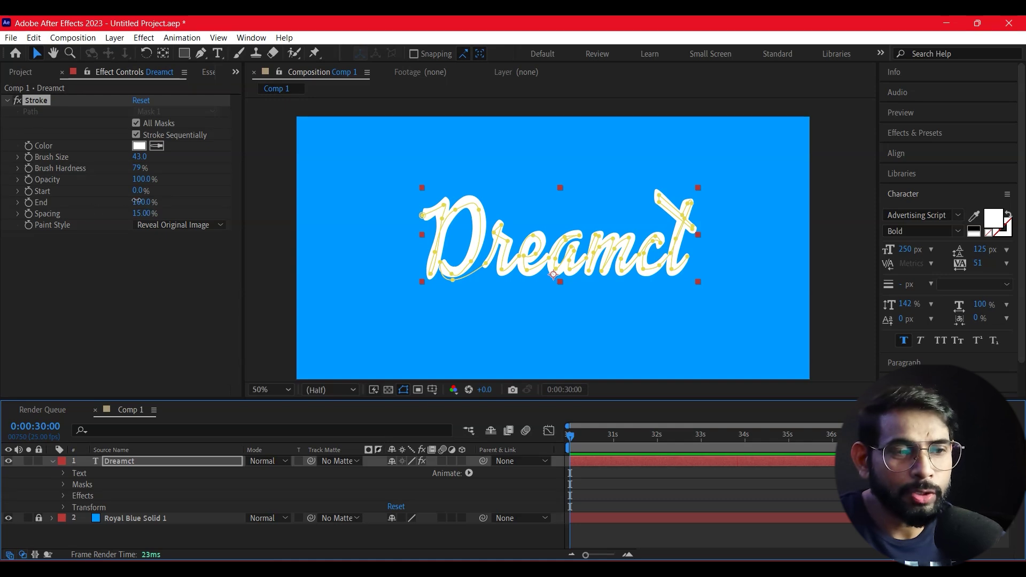
left_click_drag(137, 201, 73, 214)
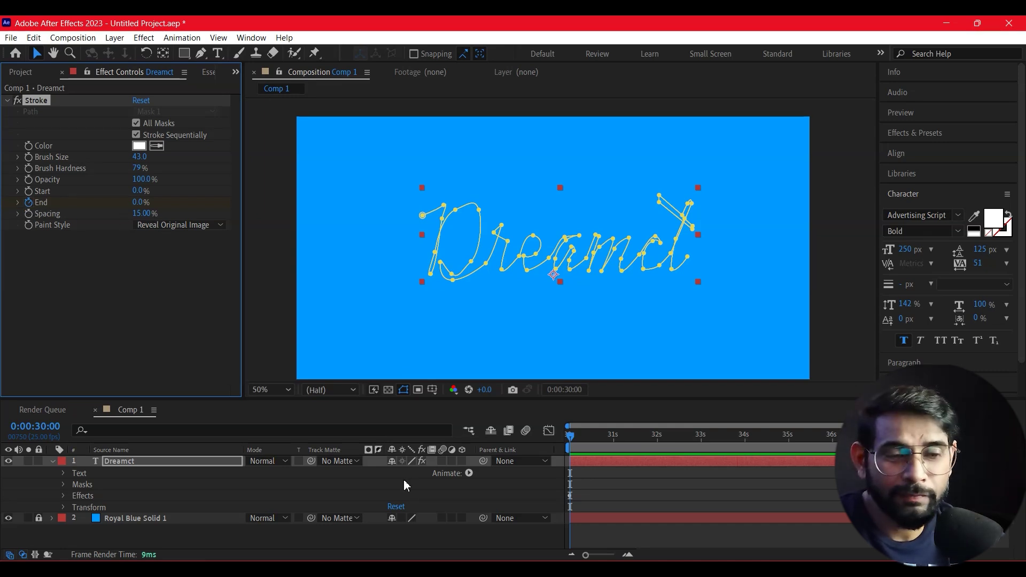
mouse_move(588, 445)
left_mouse_down()
mouse_move(688, 458)
mouse_move(702, 473)
mouse_move(852, 476)
left_mouse_up()
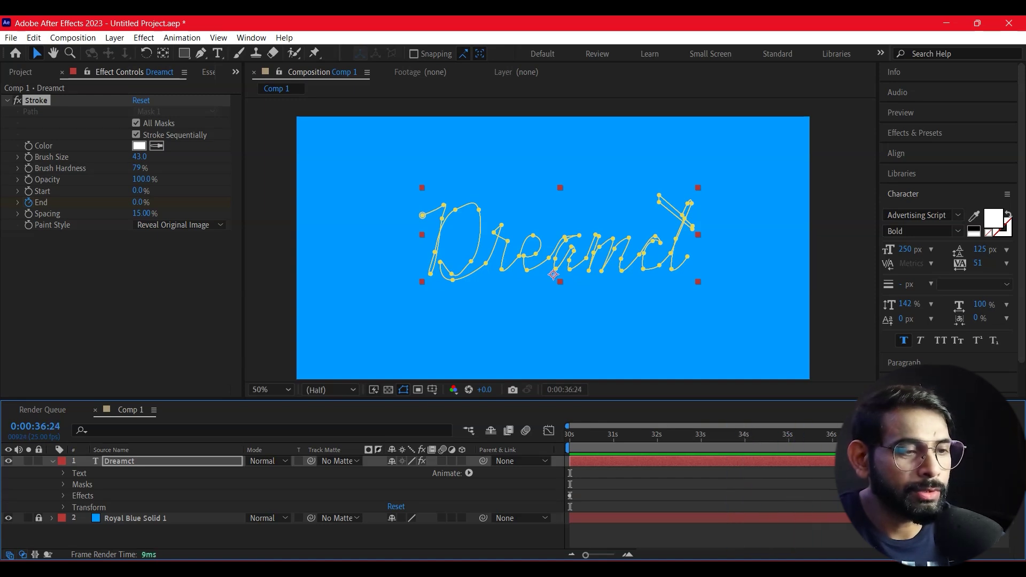
left_click(137, 203)
type("100")
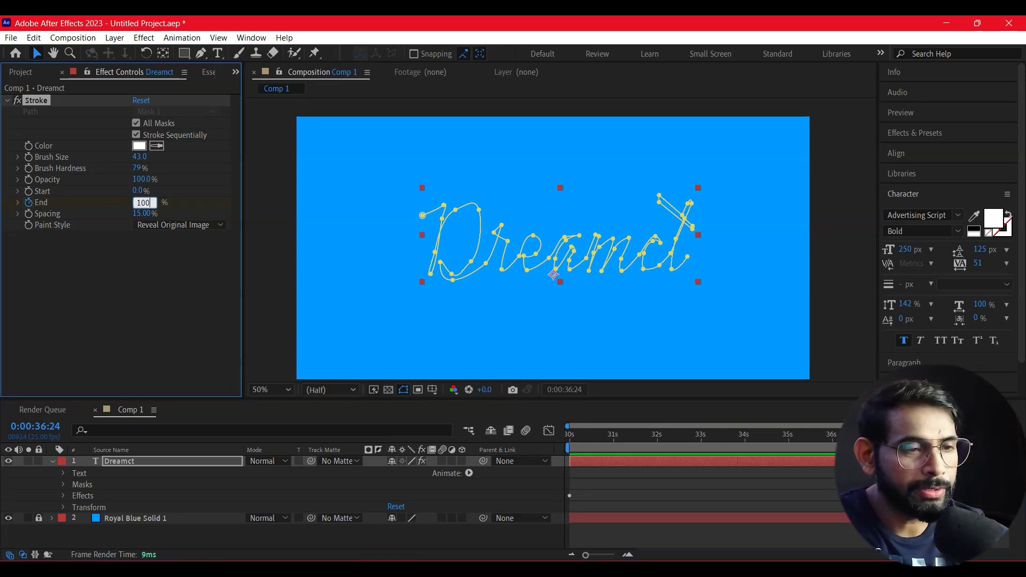
key("Return")
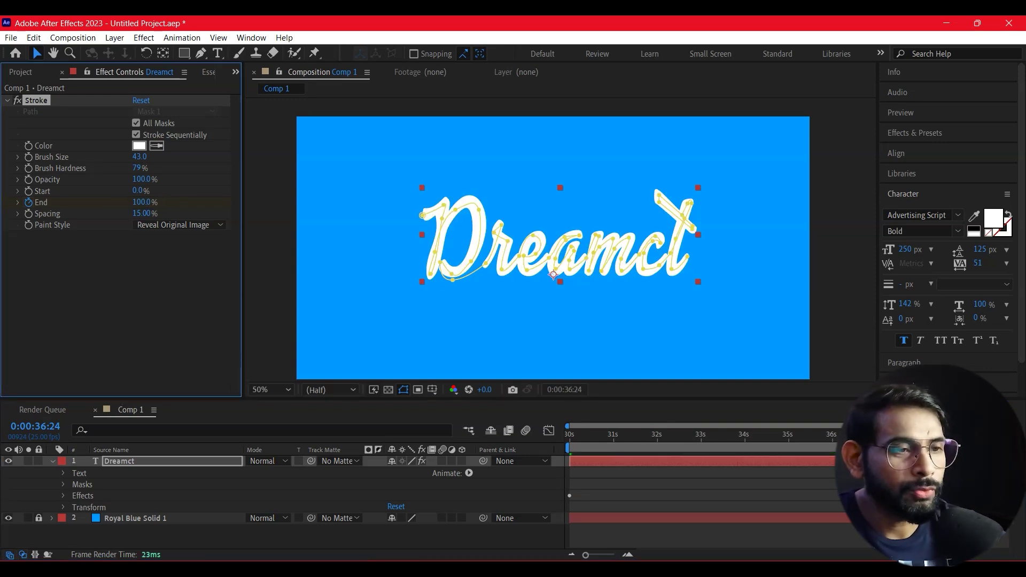
left_click_drag(834, 476, 300, 487)
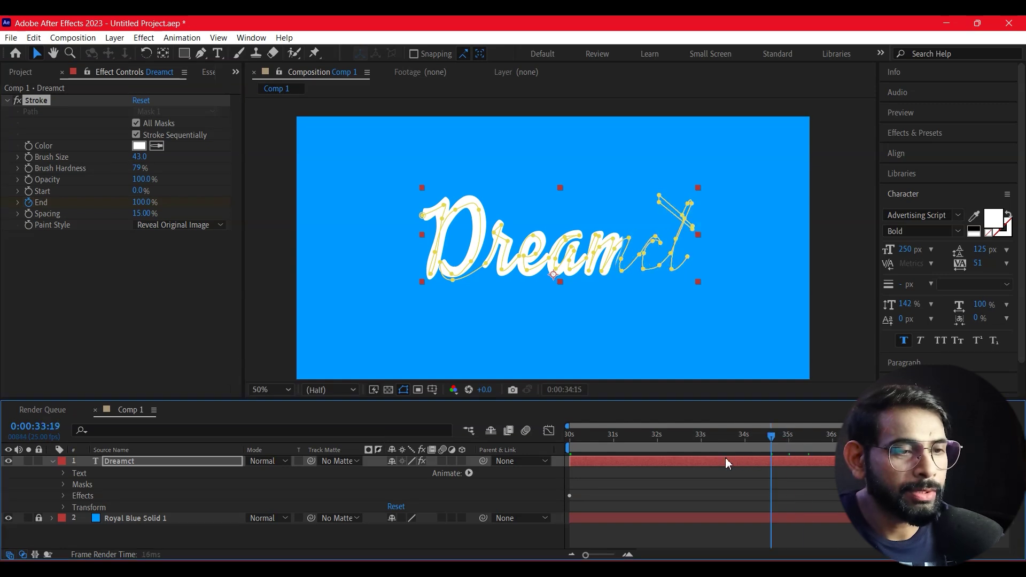
left_click(731, 302)
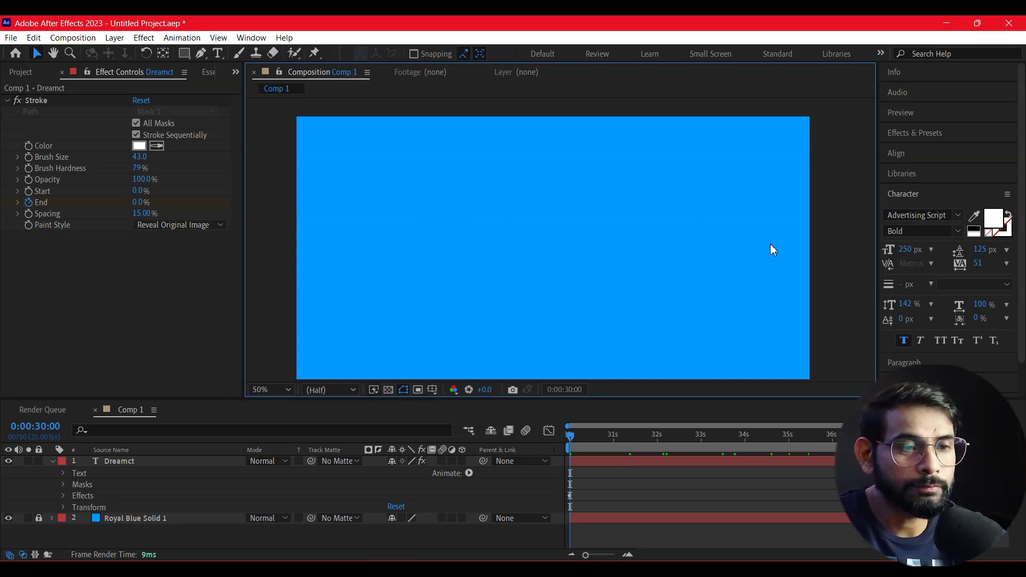
- Preview the current write-on animation and step through the stroke
key("space")
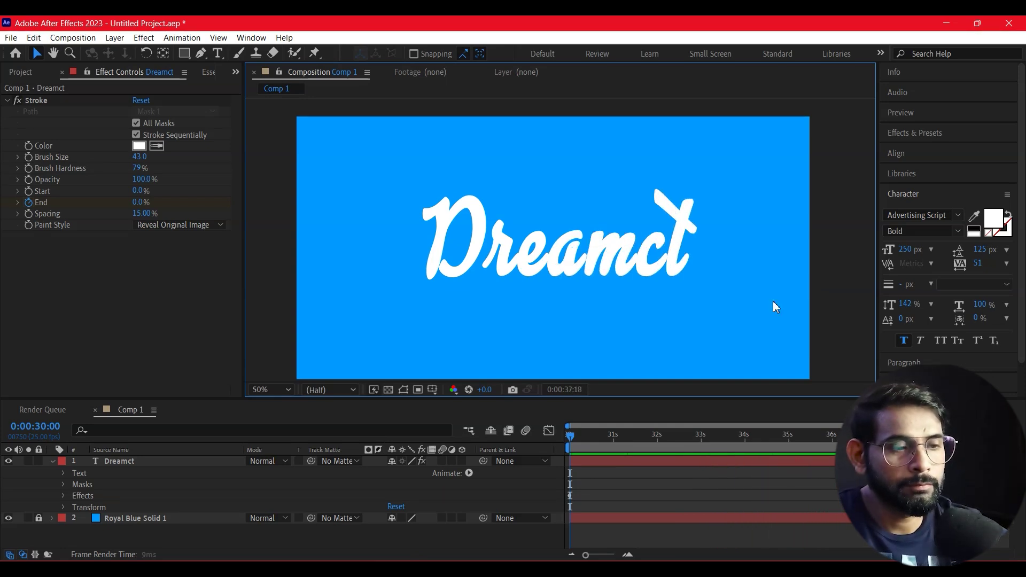
left_click_drag(627, 466, 631, 469)
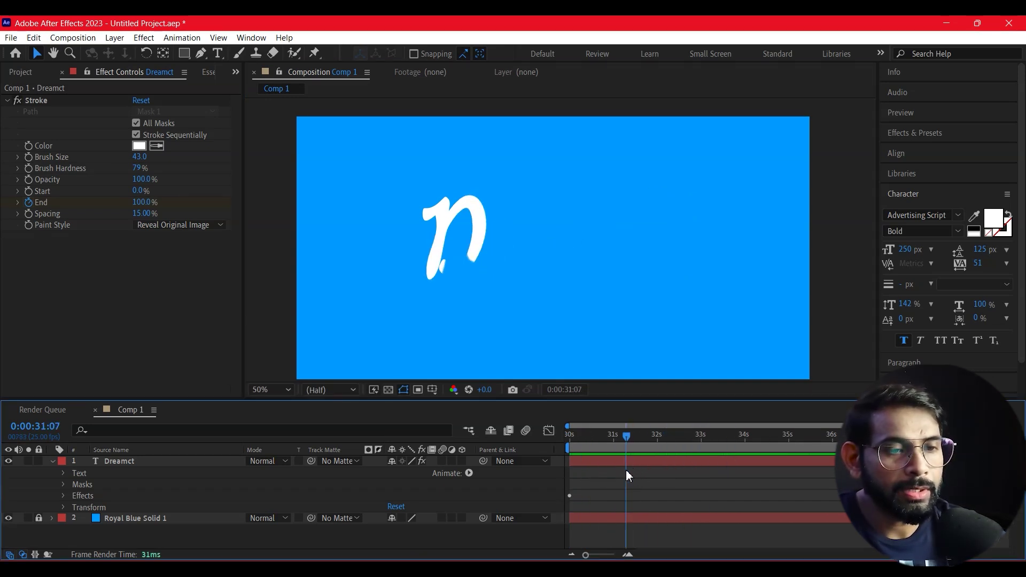
left_click(585, 347)
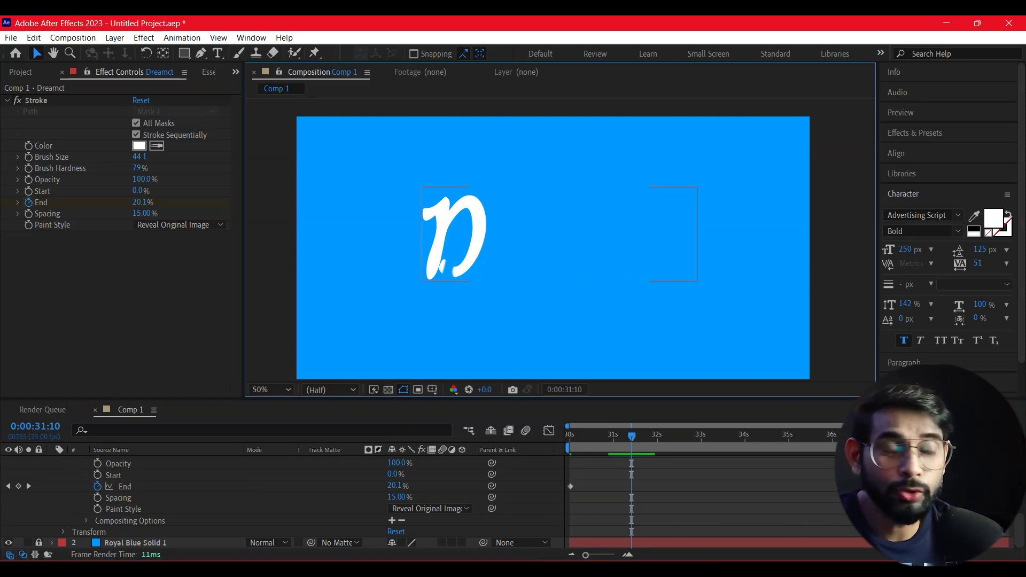
- Move the 100% End keyframe to about 32.5s and preview the faster write-on
left_click(828, 487)
left_click_drag(830, 497, 678, 503)
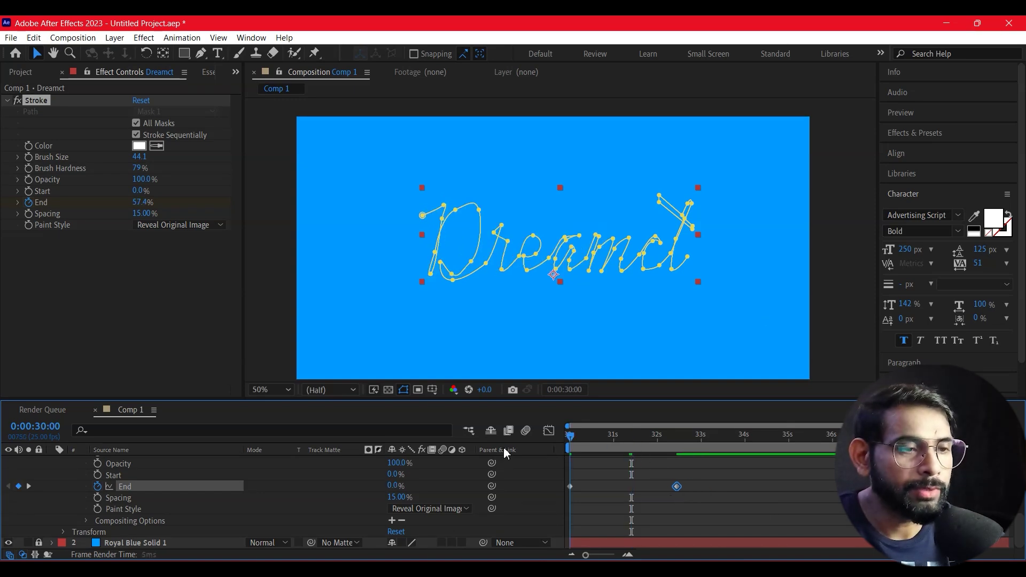
left_click(808, 322)
key("Home")
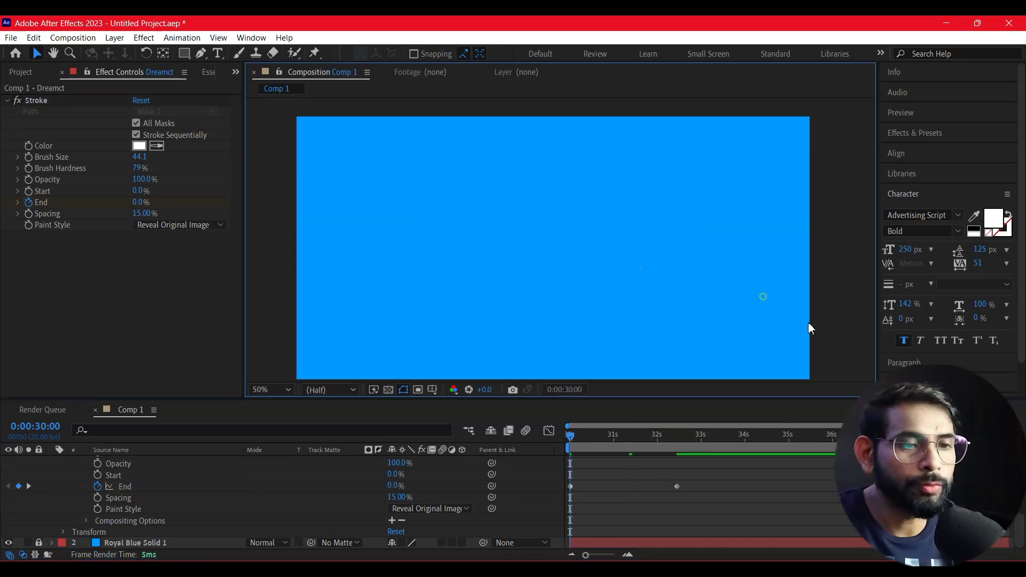
key("space")
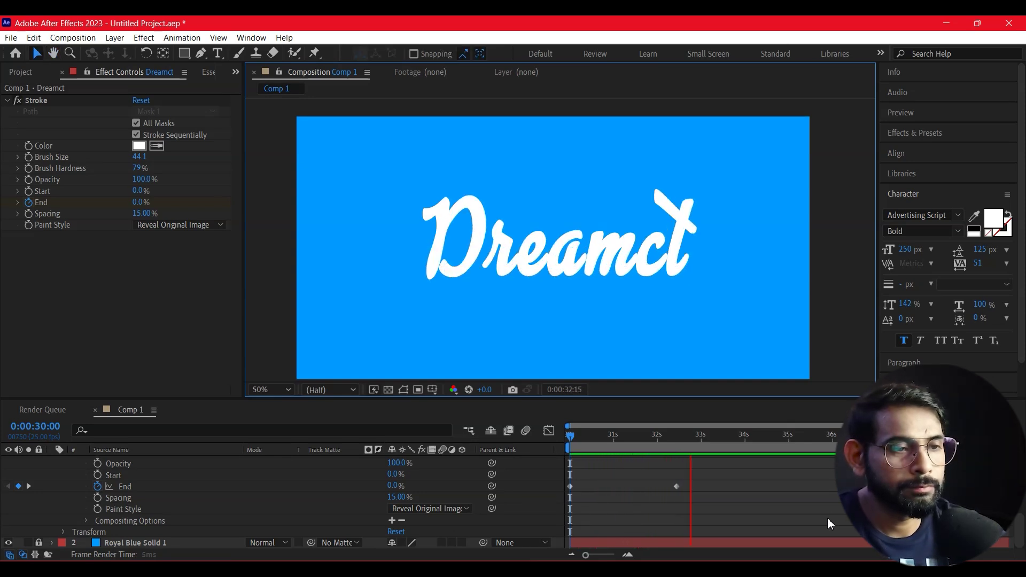
mouse_move(726, 435)
left_mouse_down()
mouse_move(571, 463)
mouse_move(675, 448)
mouse_move(634, 455)
left_mouse_up()
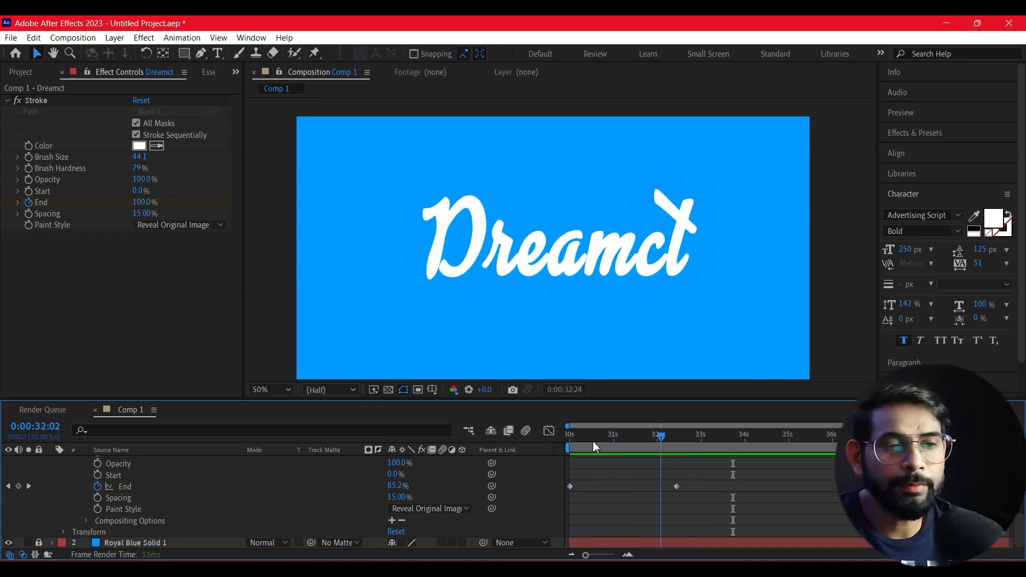
mouse_move(634, 454)
left_mouse_down()
mouse_move(727, 444)
mouse_move(479, 464)
mouse_move(727, 450)
mouse_move(401, 449)
left_mouse_up()
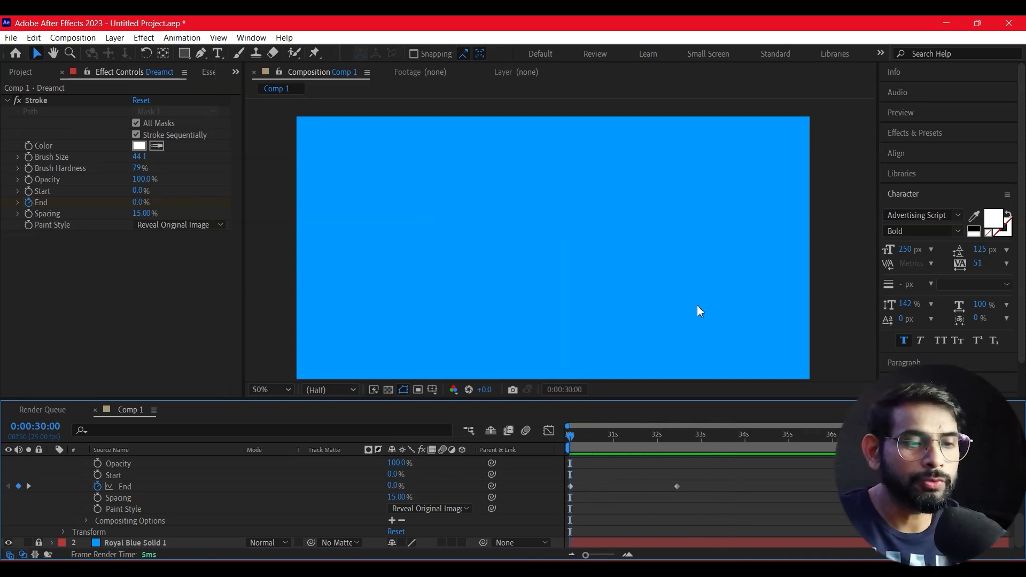
- Play, rewind and replay the write-on to confirm Dreamct is fully written by about 33 seconds
key("space")
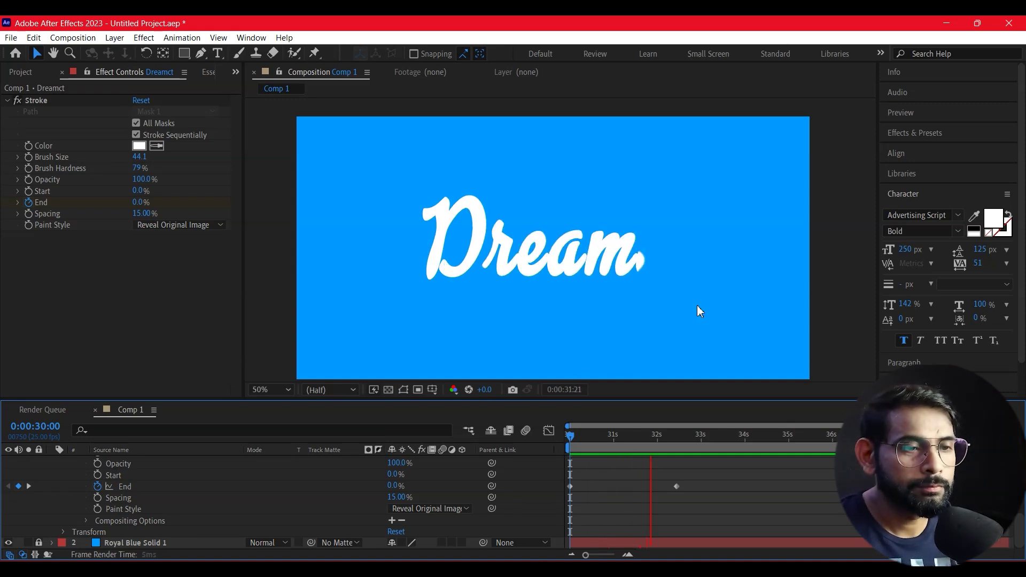
key("space")
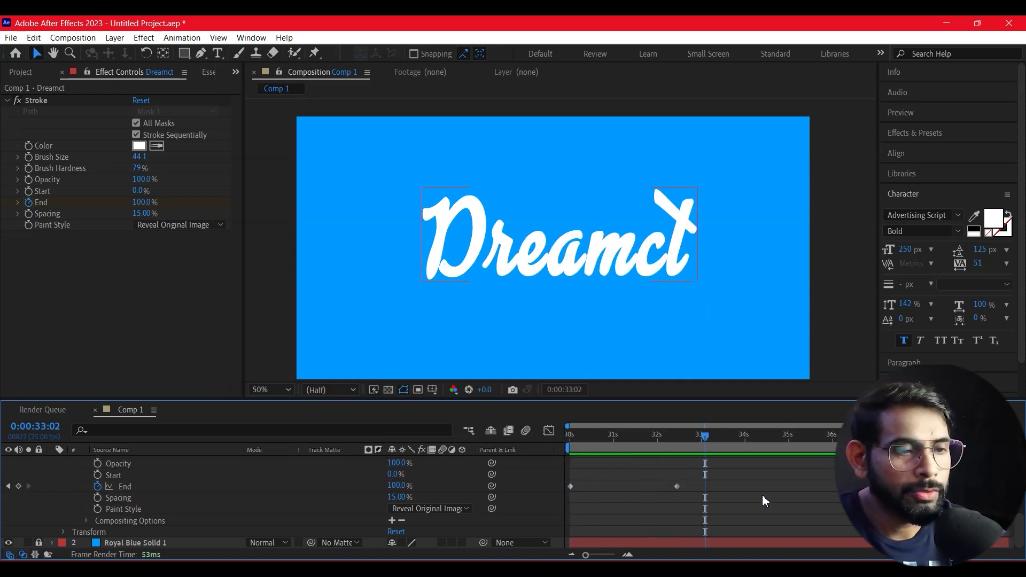
left_click(796, 282)
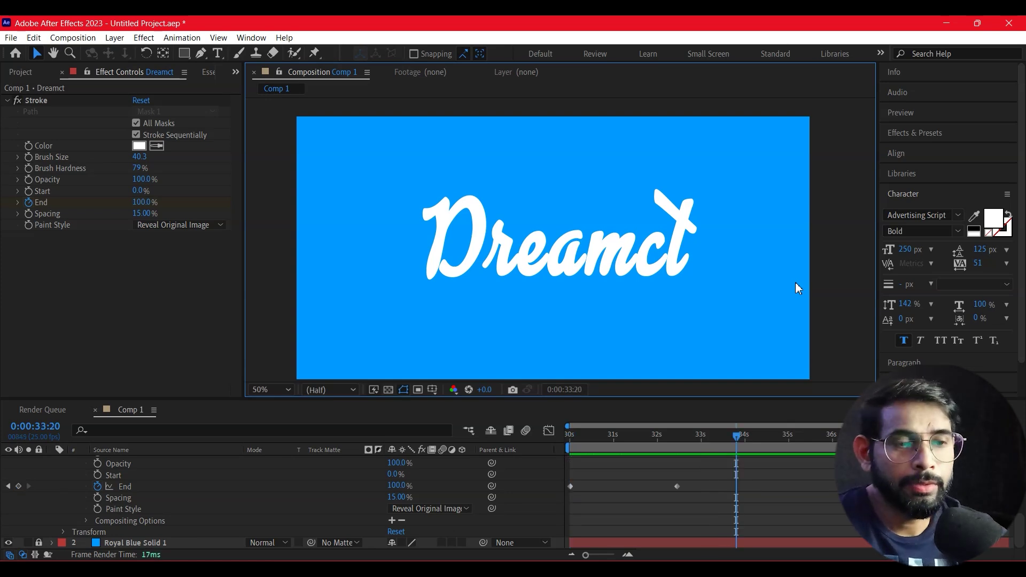
left_click_drag(742, 438, 570, 477)
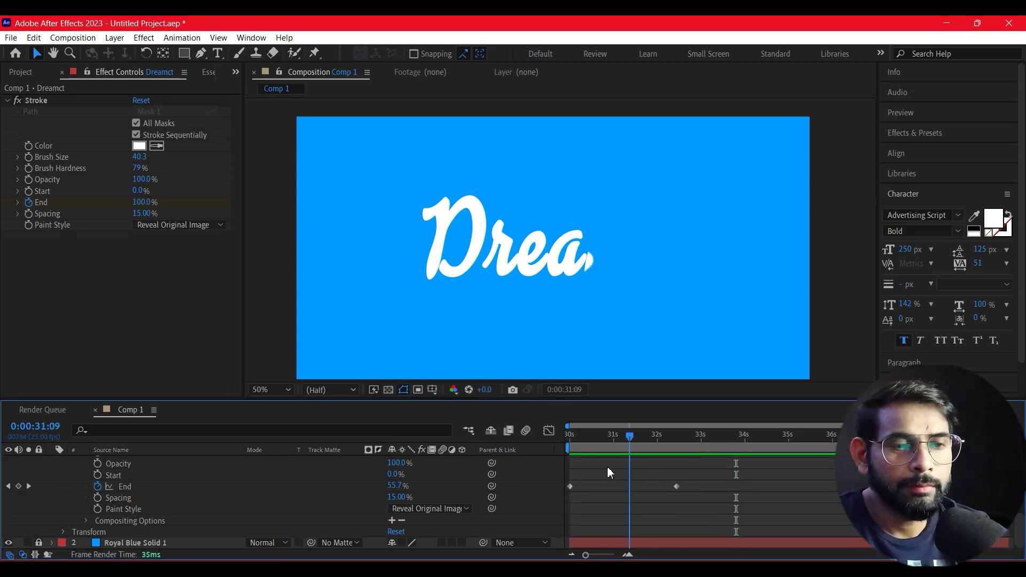
key("space")
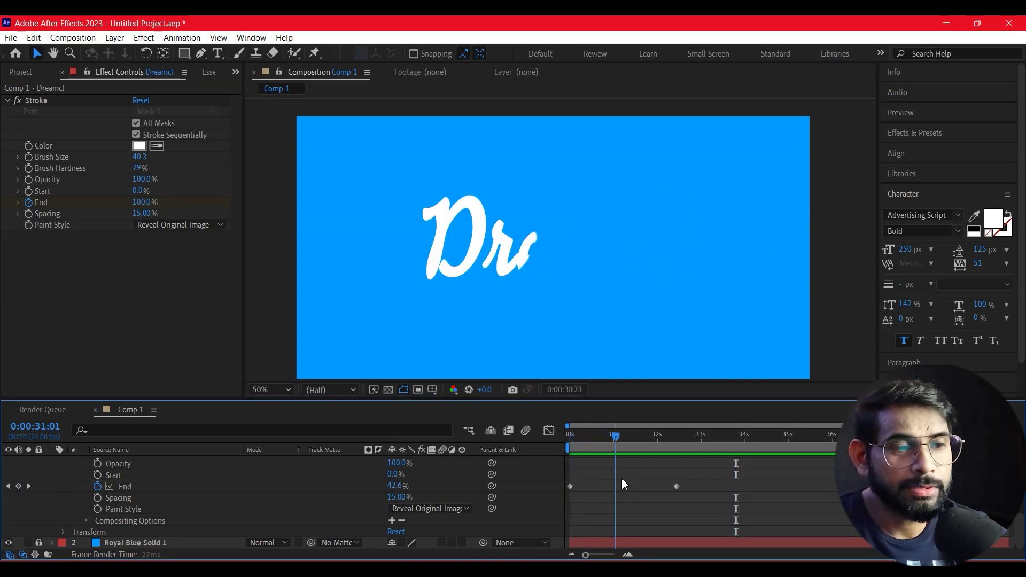
key("space")
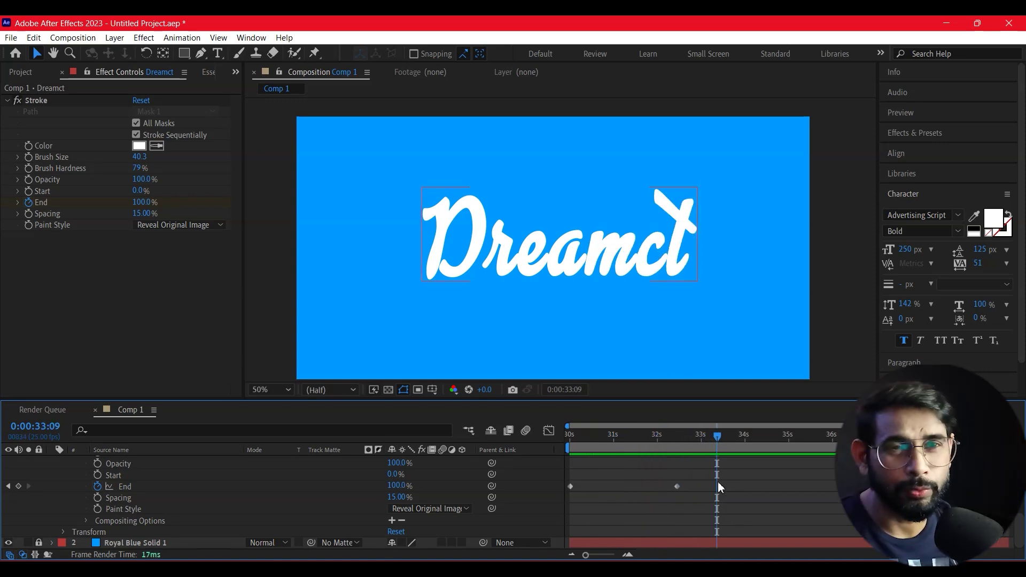